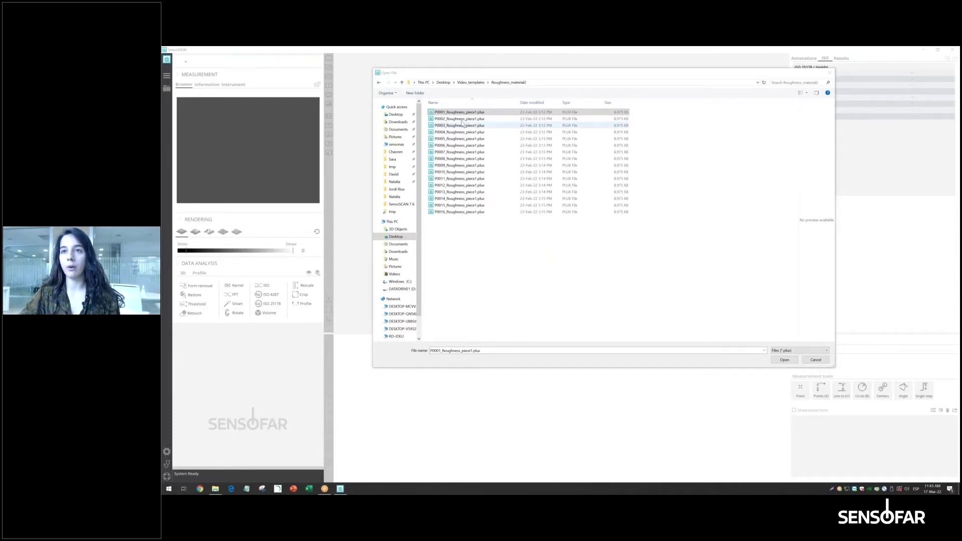
Open the P0013_Roughness_piece1.plux measurement from the Roughness_material2 folder
click(441, 113)
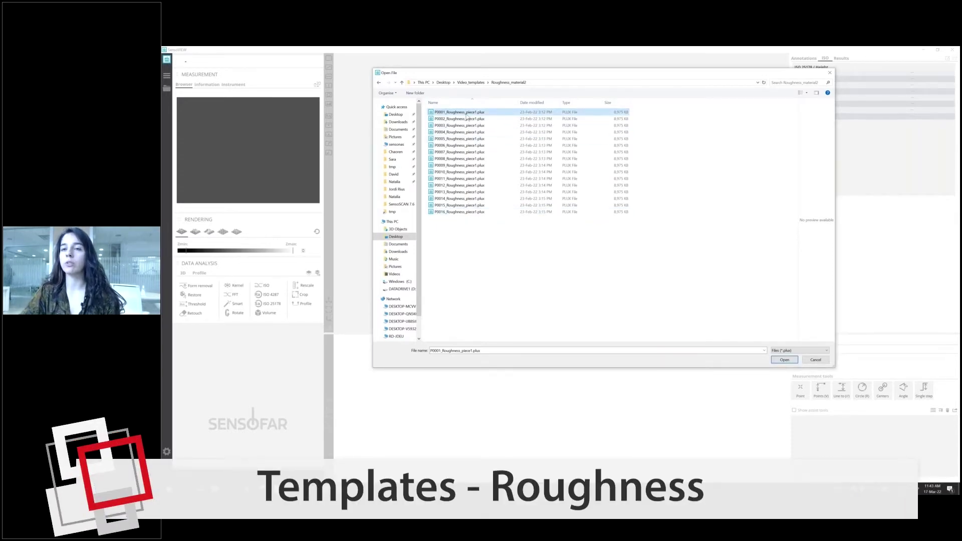
double_click(463, 193)
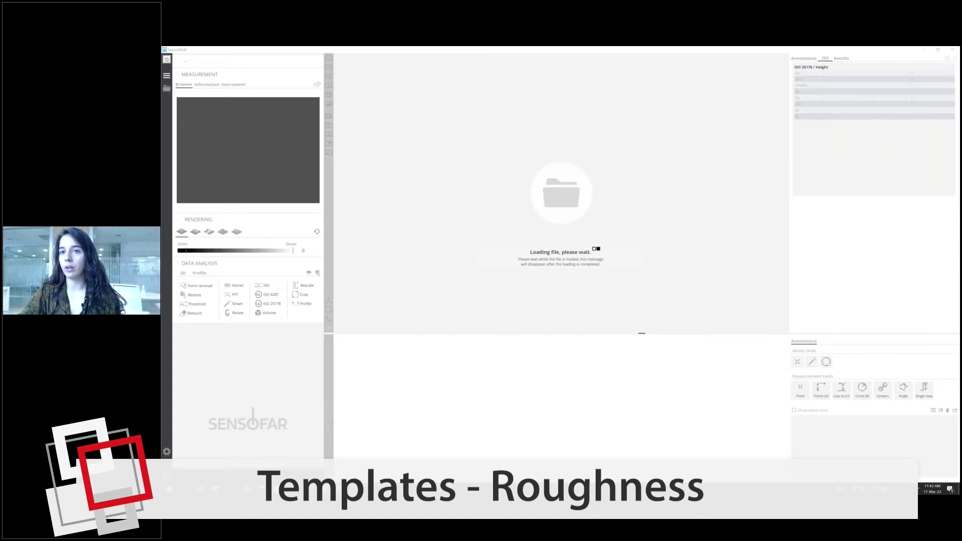
drag(559, 253, 555, 228)
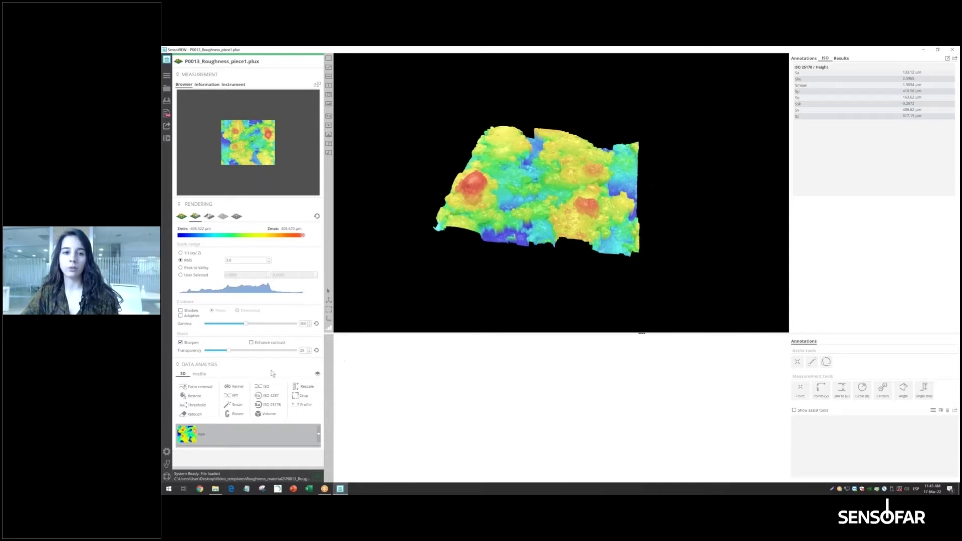
Apply Form removal to the P0013 topography using a plane
click(196, 387)
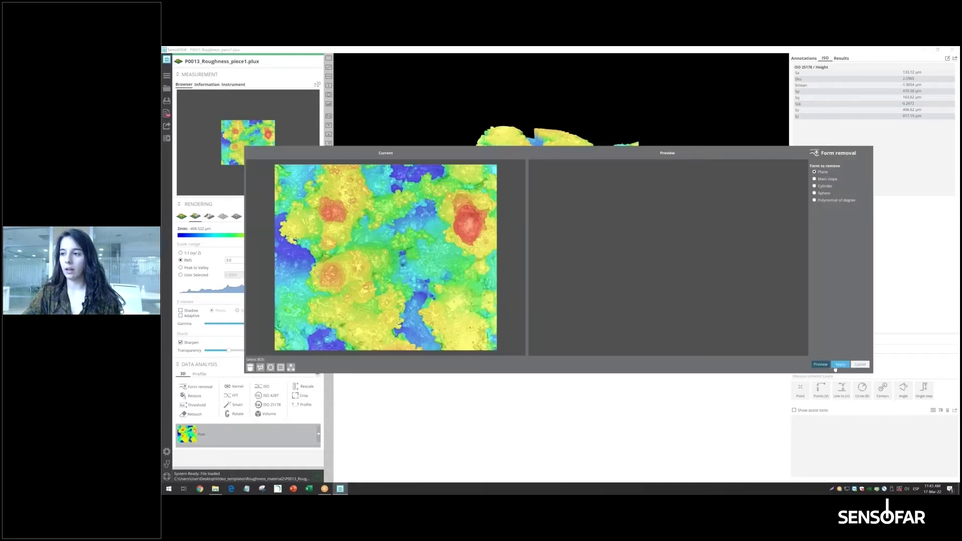
click(841, 365)
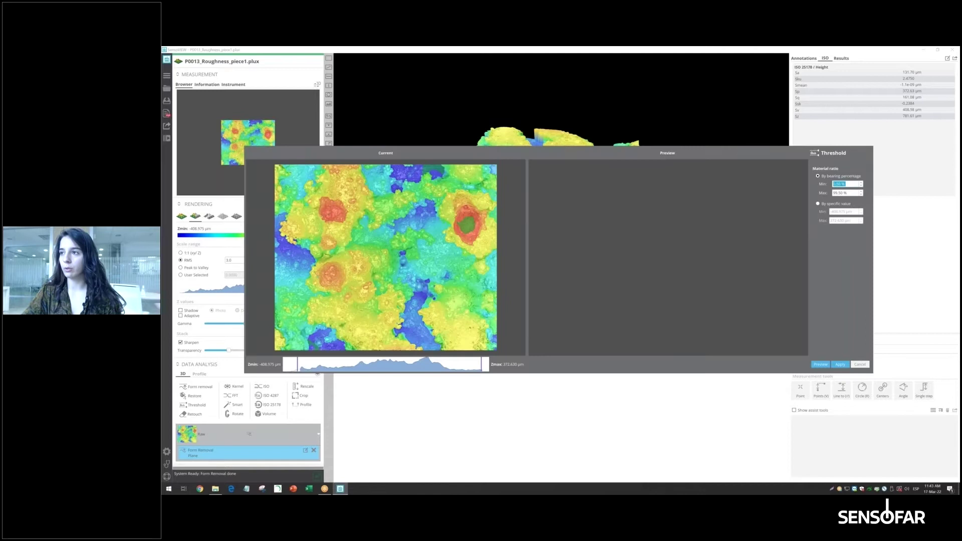
Threshold the surface by bearing percentage from 0.1 % to 99.9 %, and restore the missing data
text(0.1)
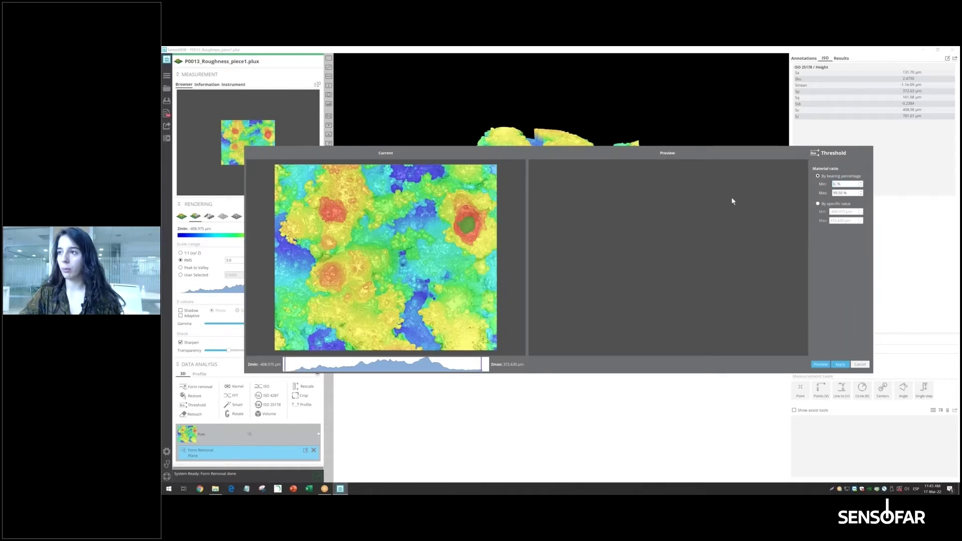
key(Tab)
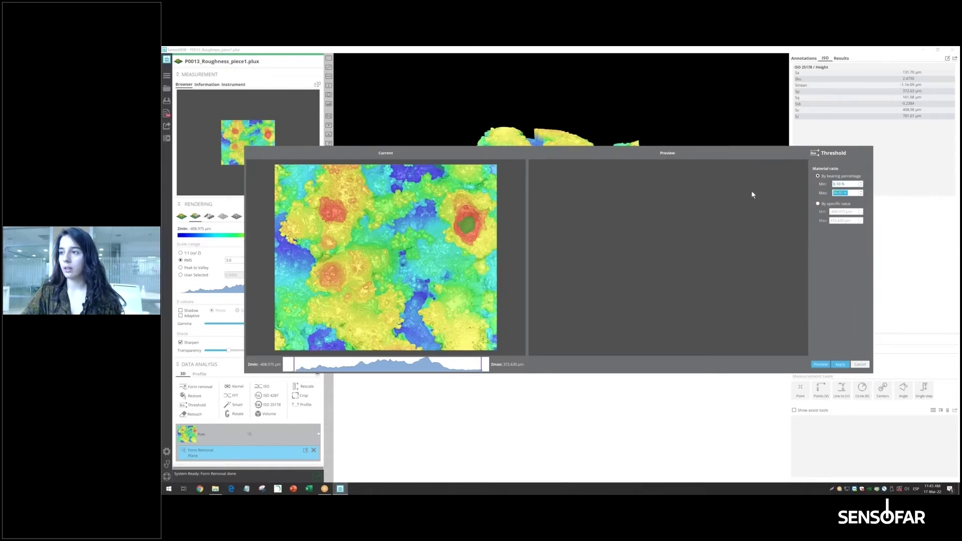
text(99.9)
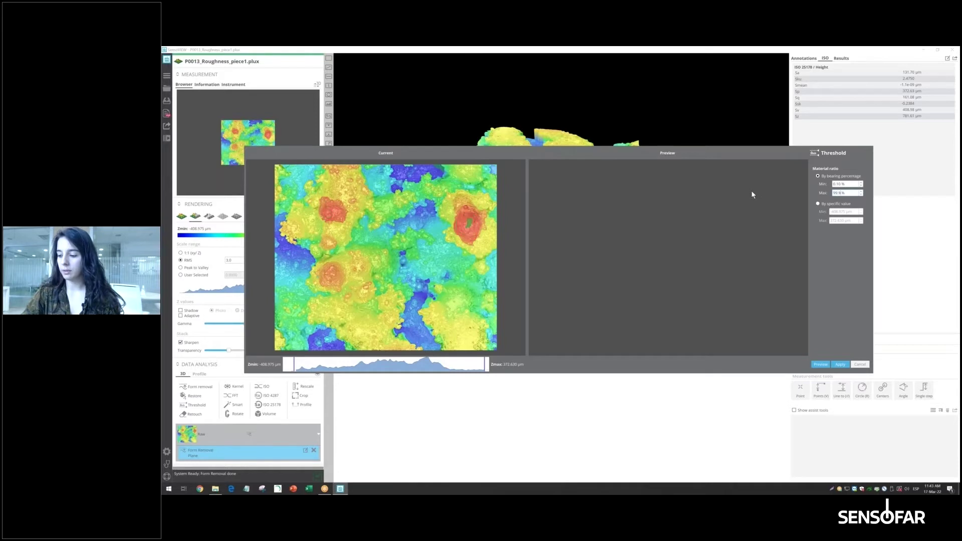
key(Return)
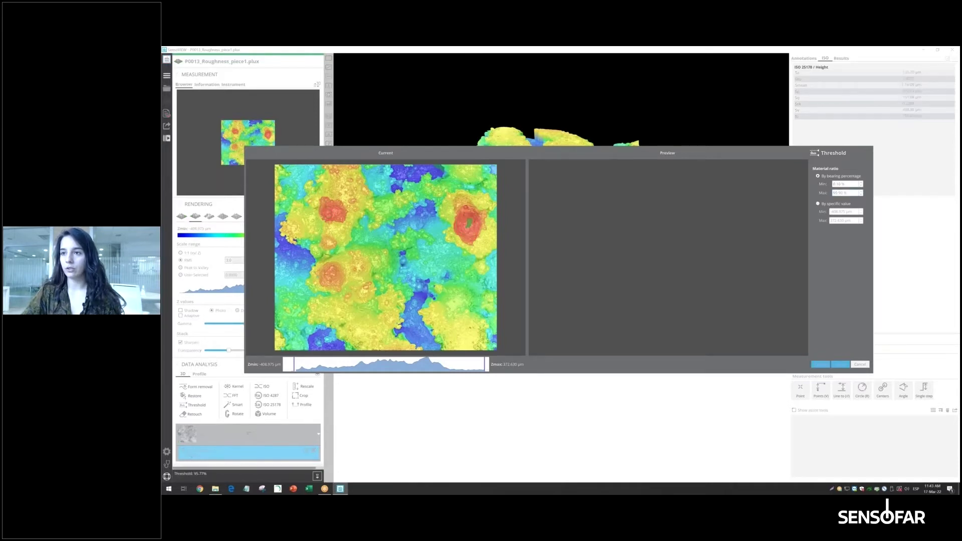
click(843, 364)
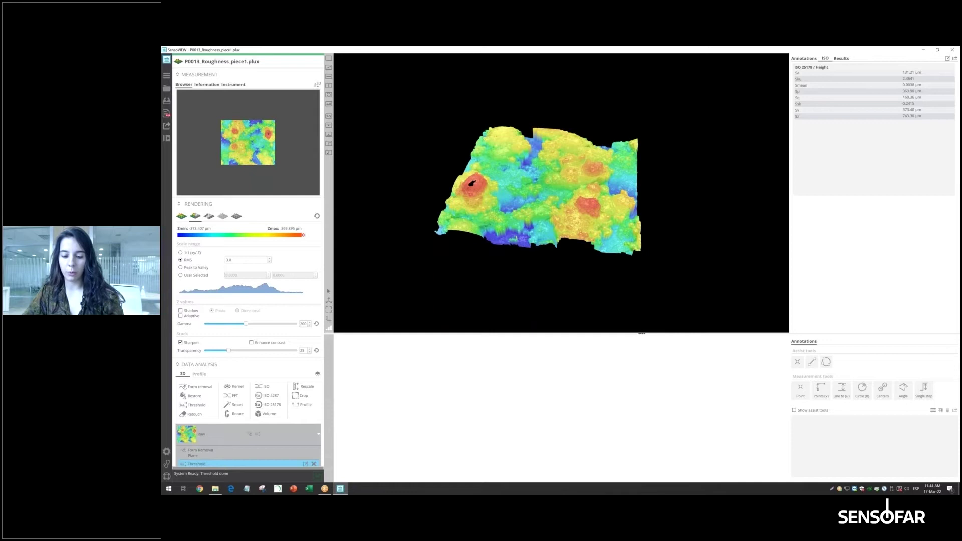
click(195, 395)
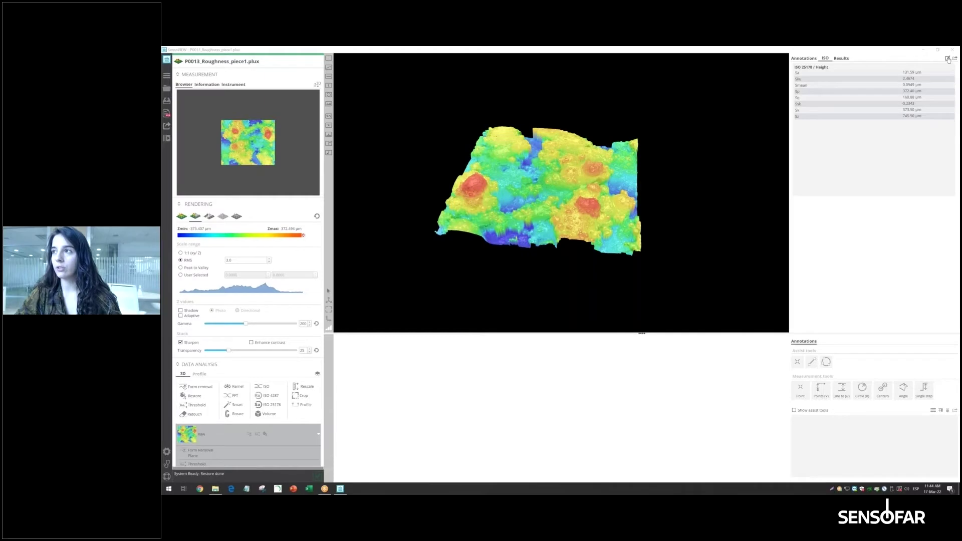
Add the Functional, Hybrid and Spatial parameter groups of ISO 25178 to the selected parameters and apply the configuration
click(948, 58)
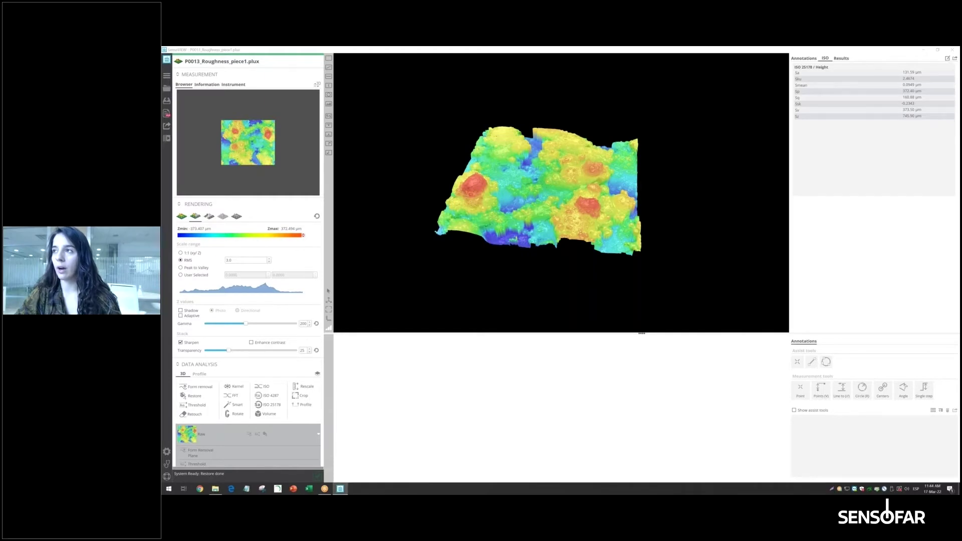
click(511, 254)
click(514, 300)
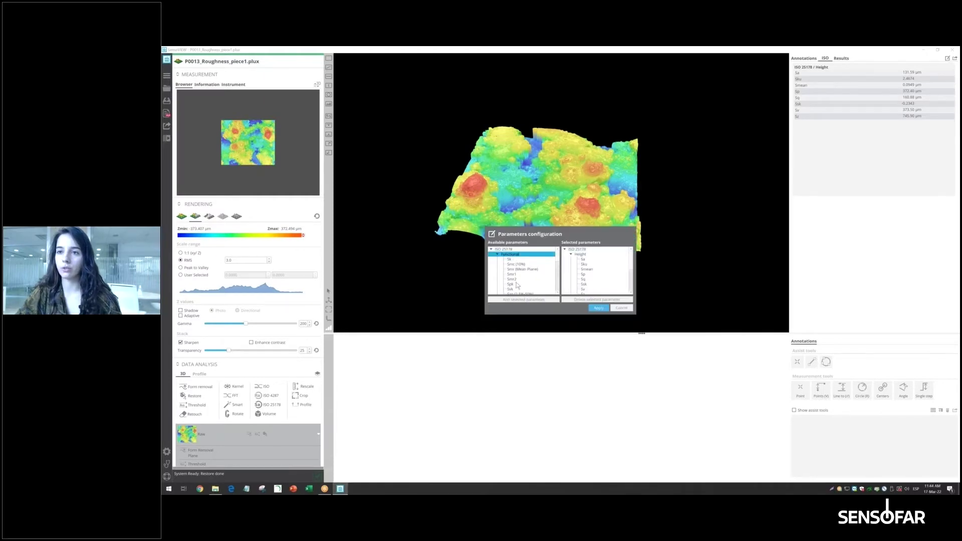
scroll(515, 287, up, 3)
click(514, 285)
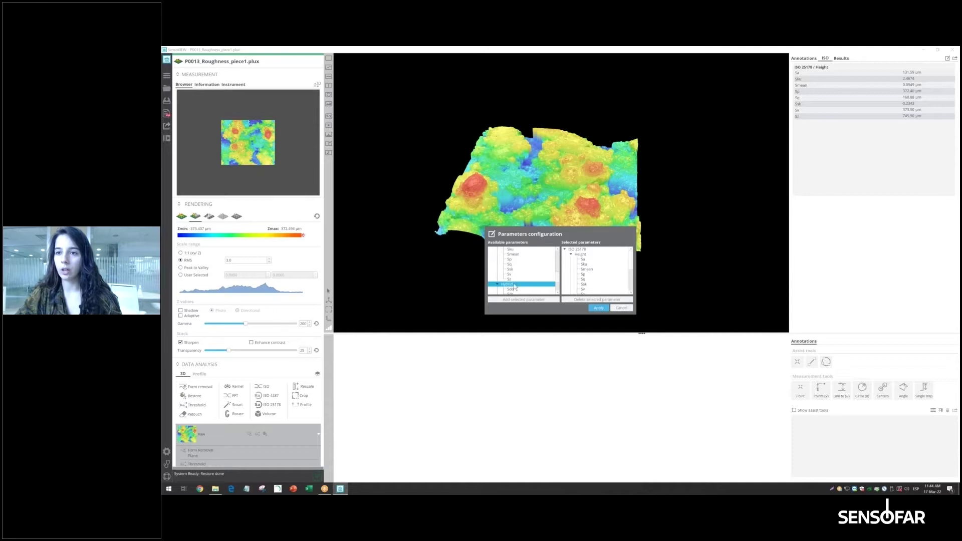
scroll(521, 279, down, 2)
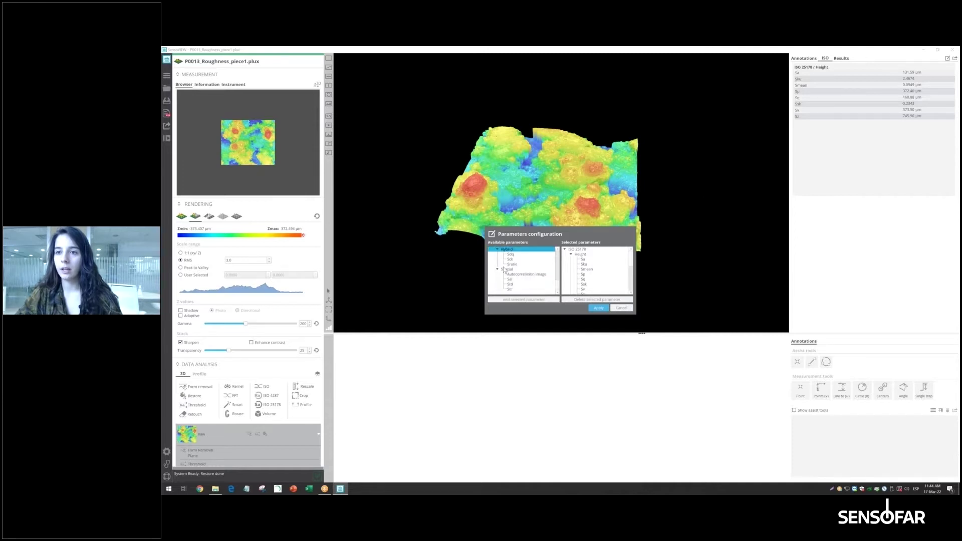
click(505, 269)
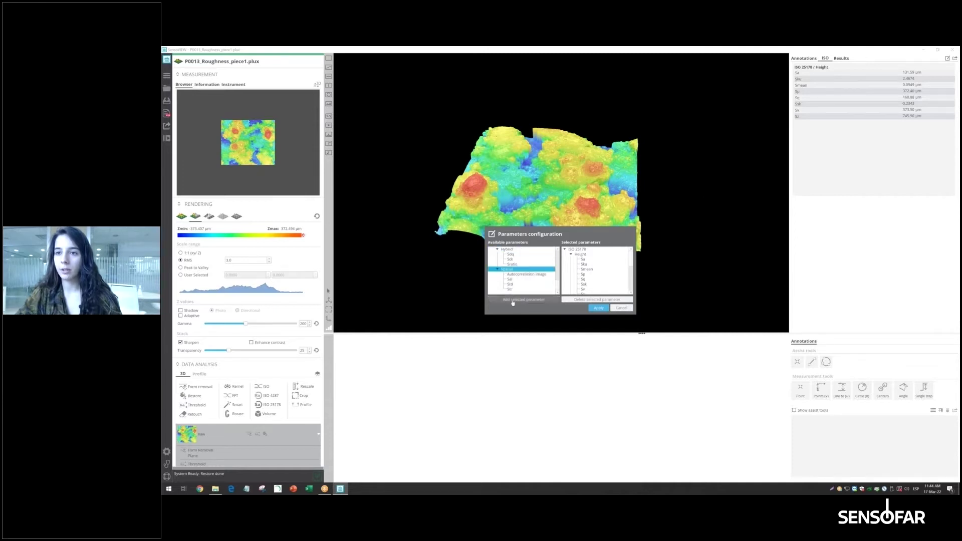
click(597, 309)
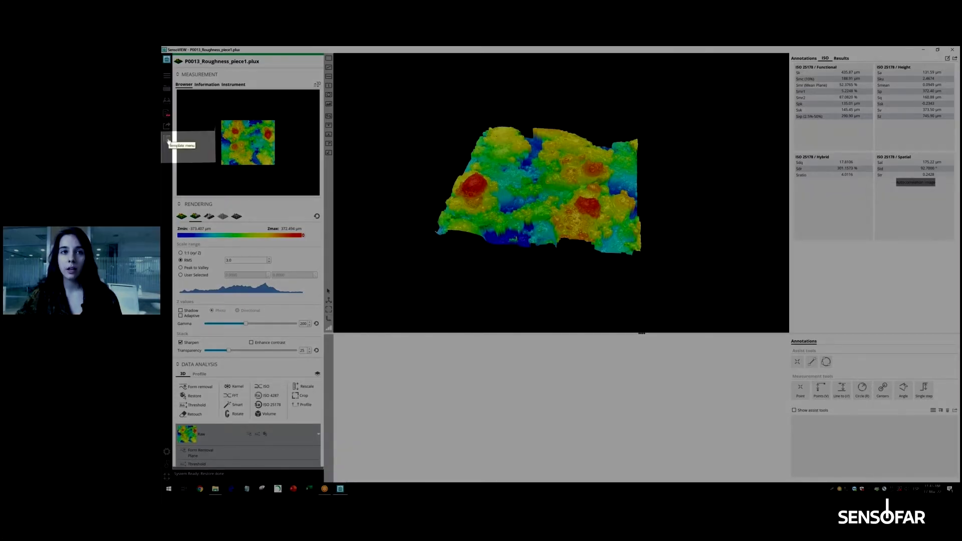
Save the current analysis as a template named Roughness
click(167, 138)
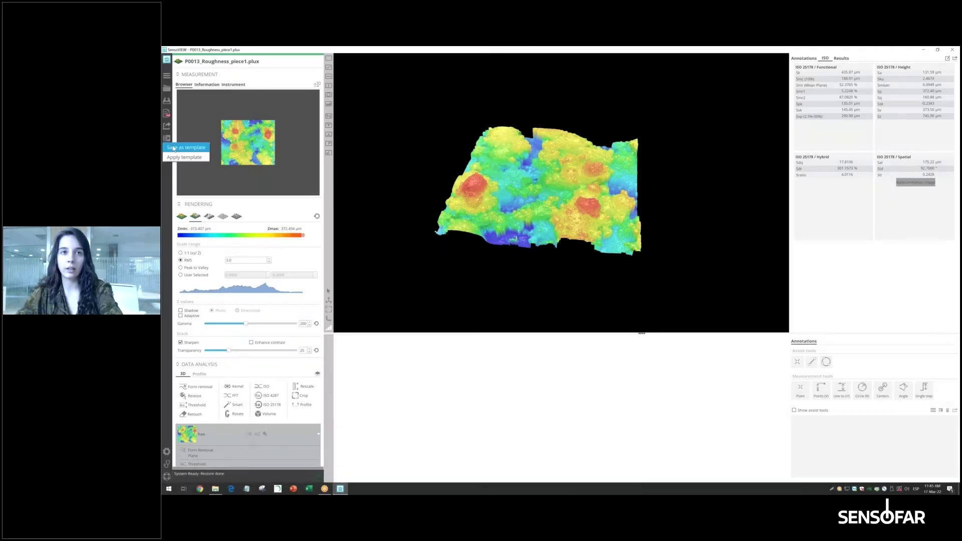
click(174, 147)
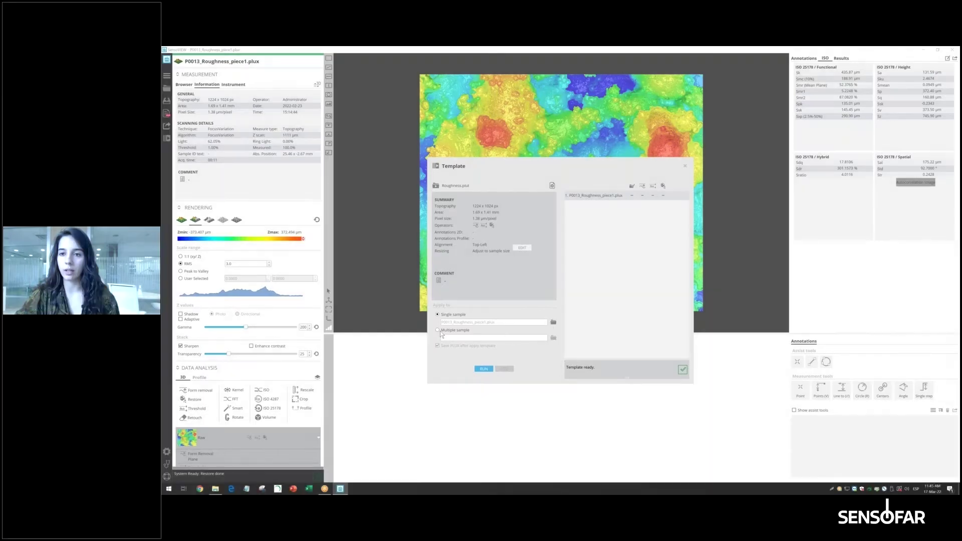
Run the Roughness template on multiple samples, using the Roughness_material2 folder as the source
click(454, 331)
click(553, 338)
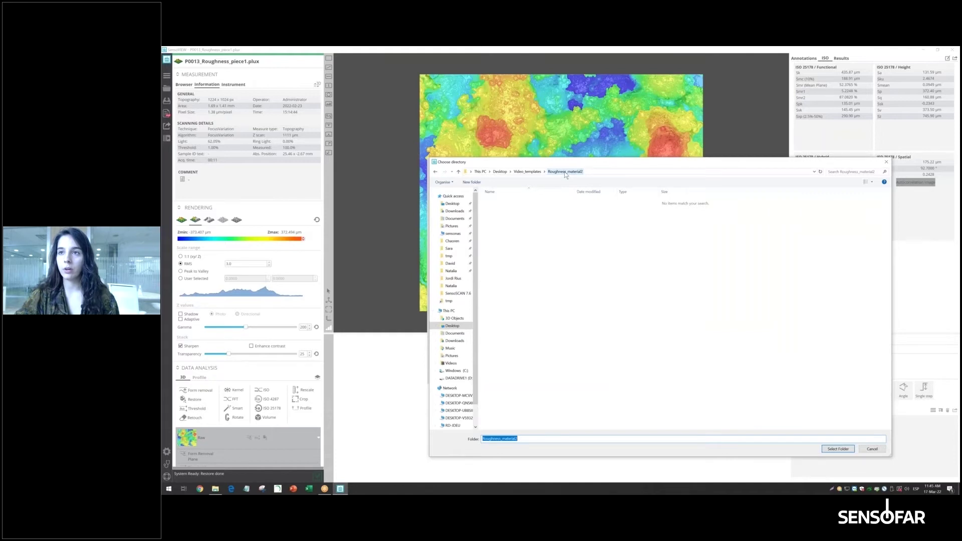
click(836, 449)
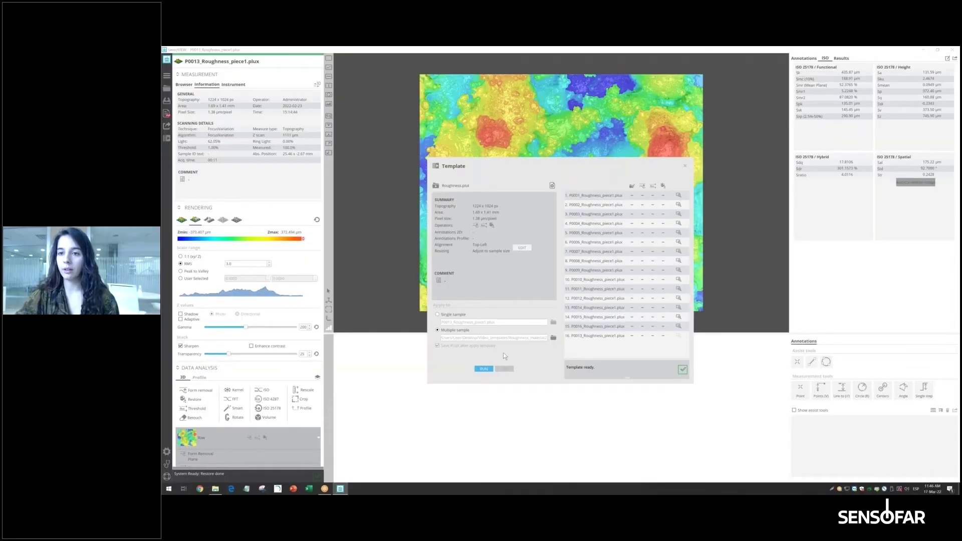
click(484, 369)
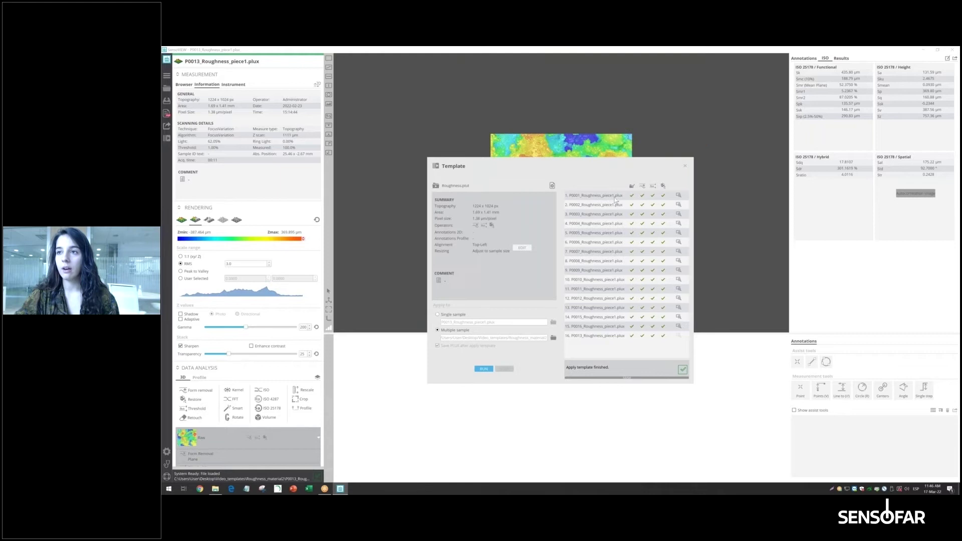
Open the processed P0003_Roughness_piece1.plux result and examine its 3D surface and ISO parameters
click(679, 215)
click(528, 257)
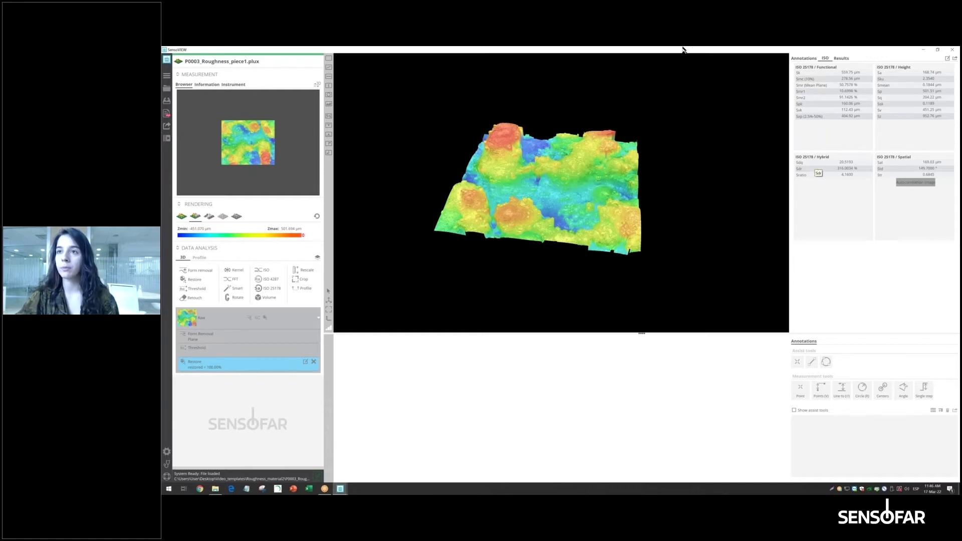
drag(540, 150, 539, 184)
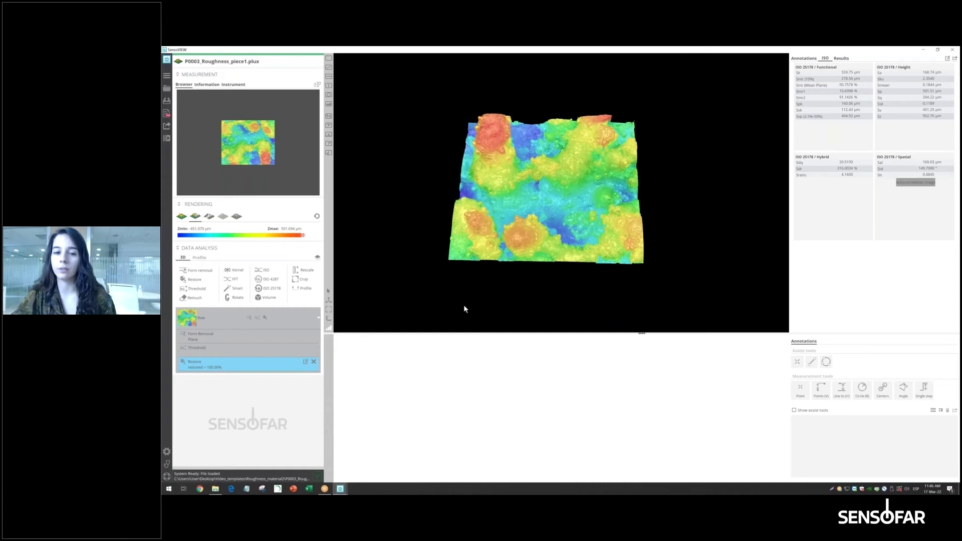
Switch to File Explorer, browse the processed files in the Roughness_material2 folder and open P0007_Roughness_piece1.plux
click(216, 488)
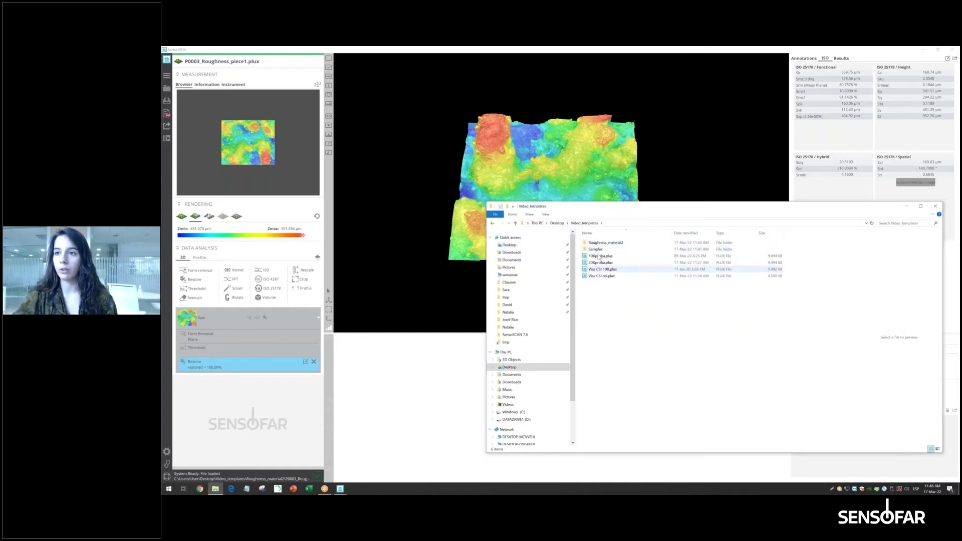
double_click(605, 242)
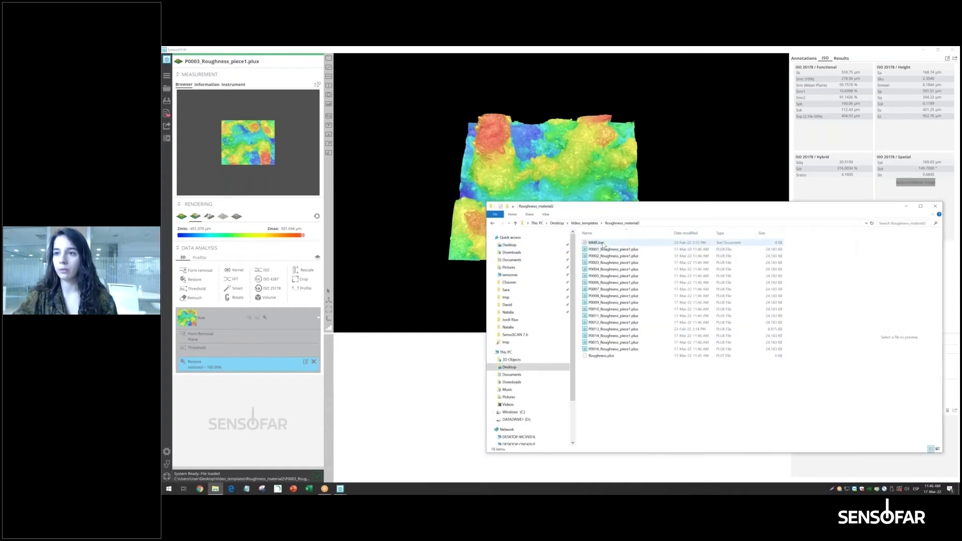
double_click(599, 290)
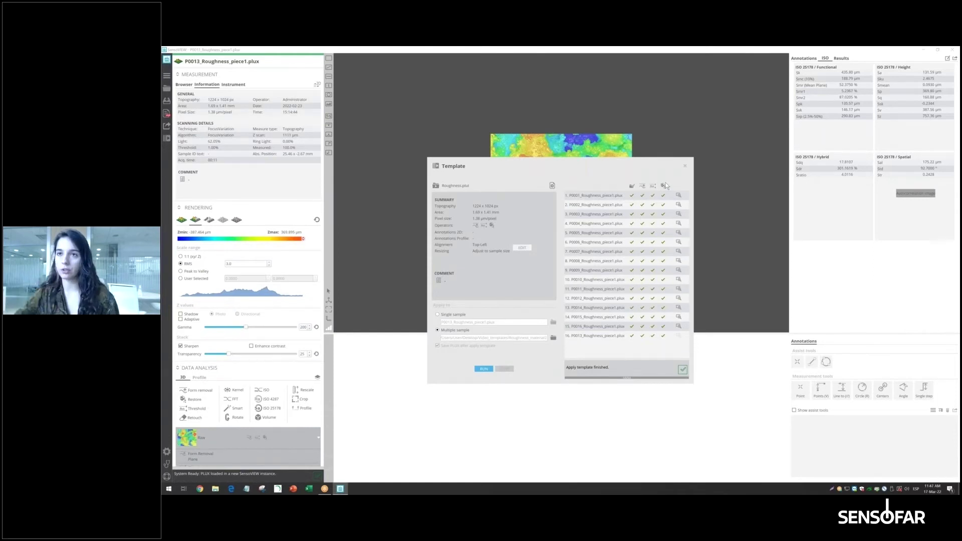
Close the template dialog and open 1.plux from the Samples folder inside Video_templates
click(684, 166)
click(167, 88)
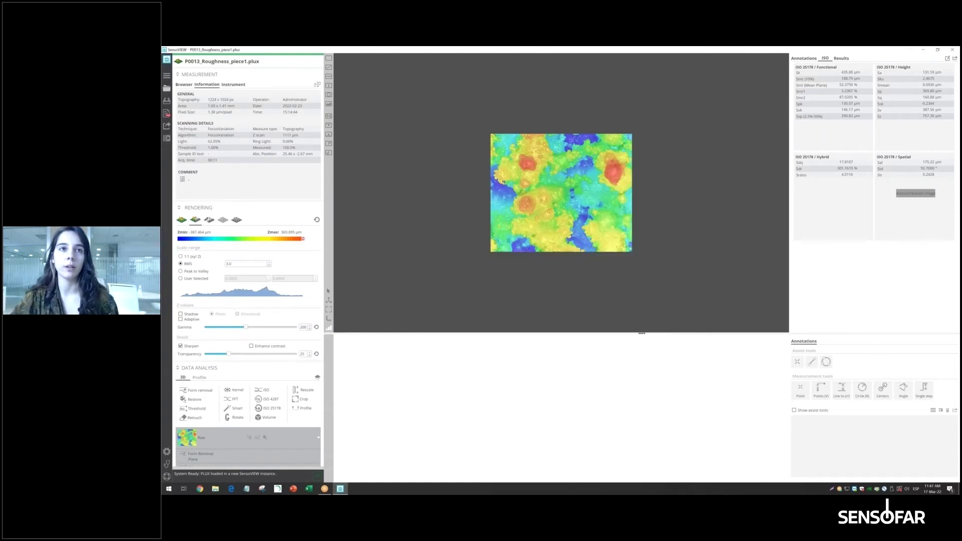
click(262, 67)
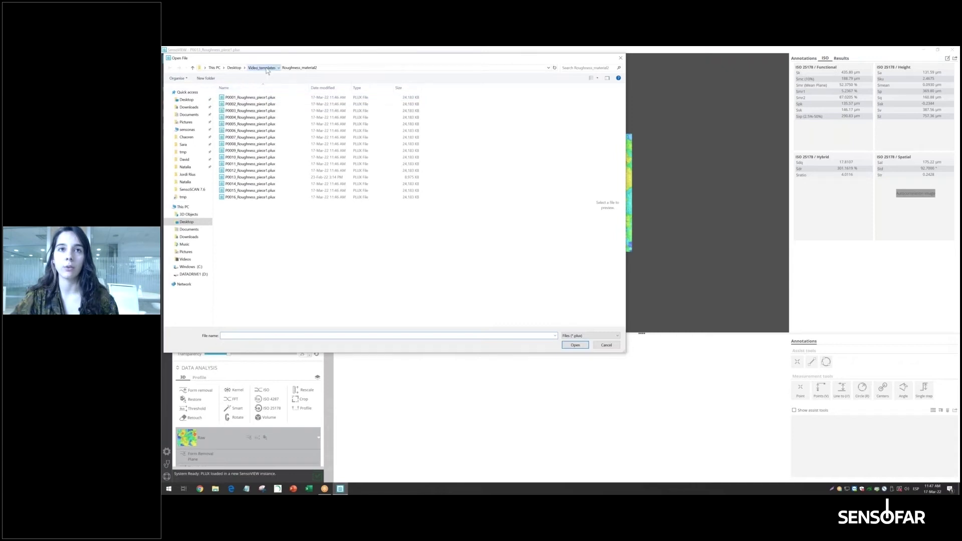
double_click(236, 104)
double_click(233, 97)
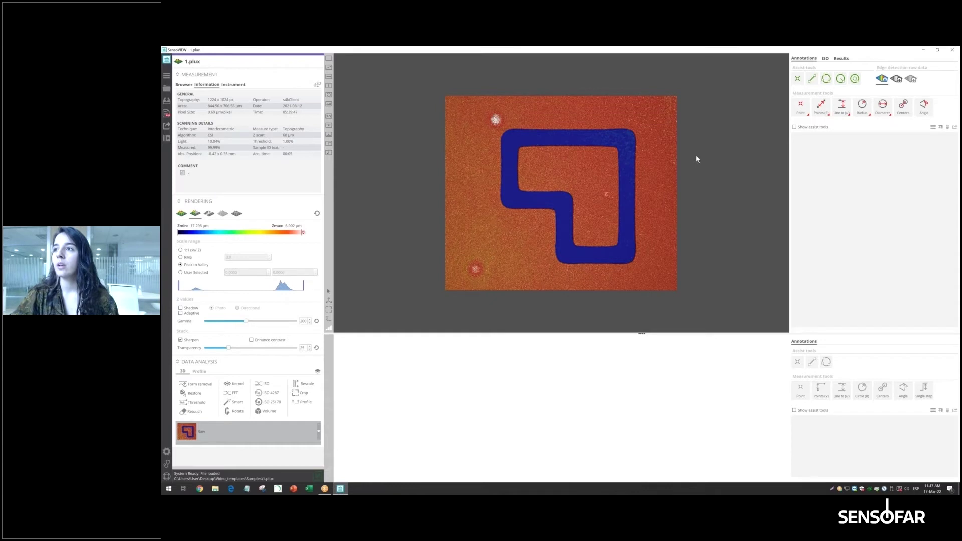
Add an L2L Perpendicular measurement between the blue shape's outer upper and lower edges, with an edge-detection area on the upper line
click(842, 106)
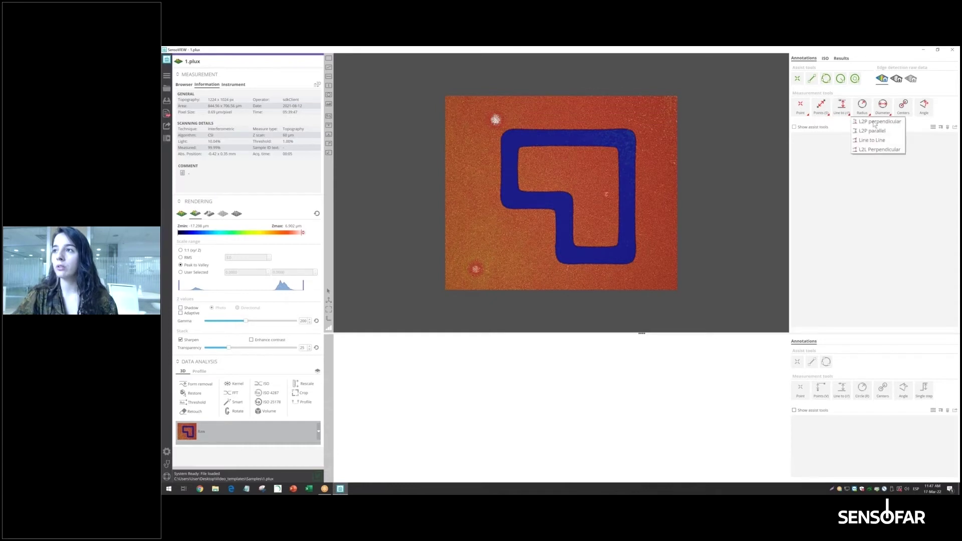
click(877, 153)
click(529, 127)
click(612, 128)
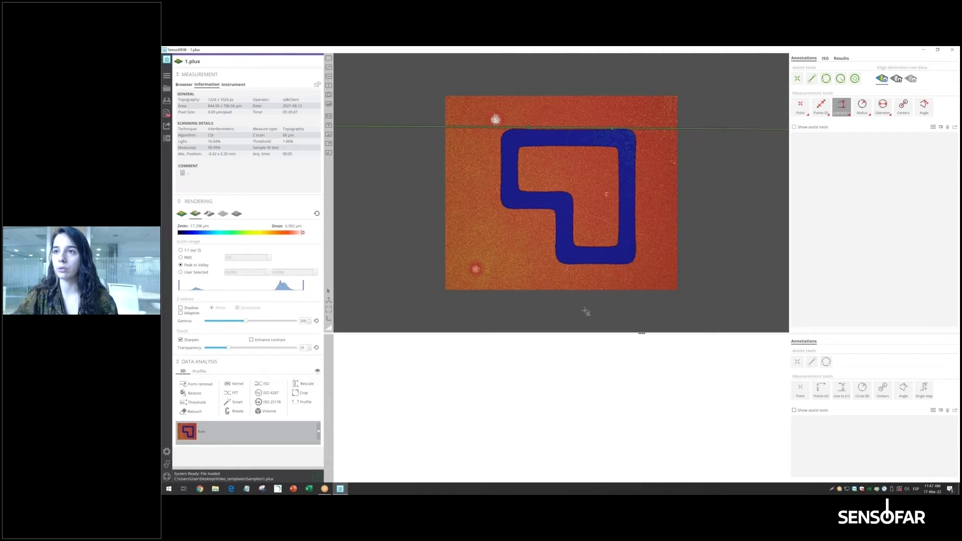
click(576, 264)
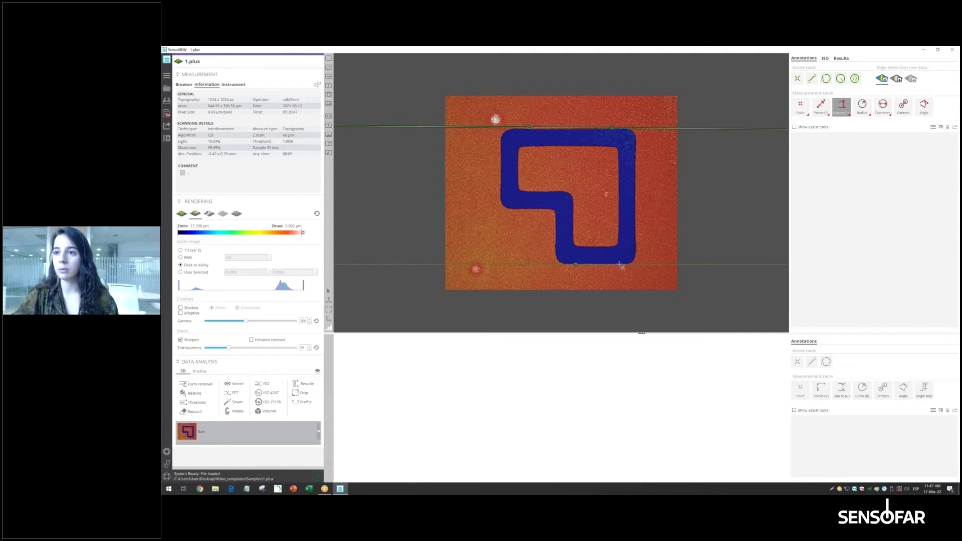
click(620, 264)
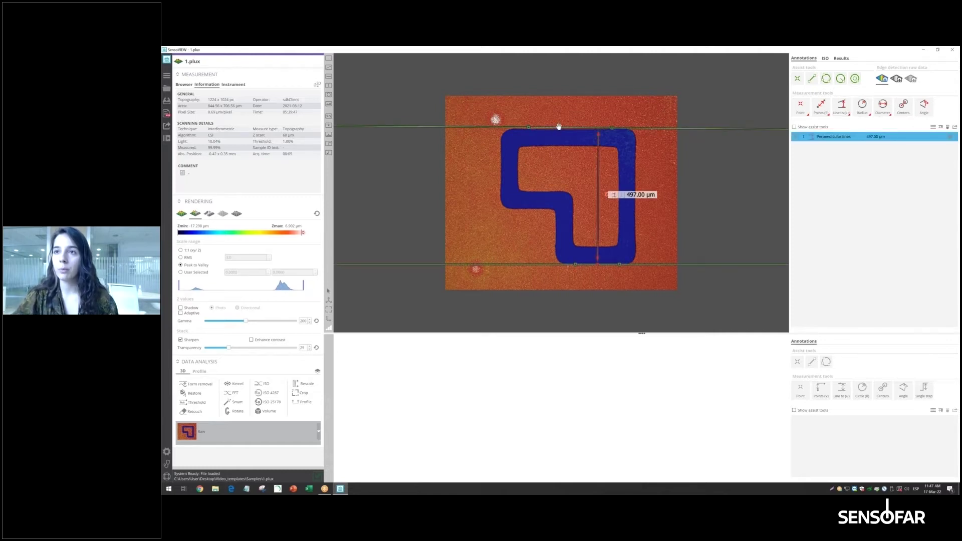
drag(559, 127, 559, 143)
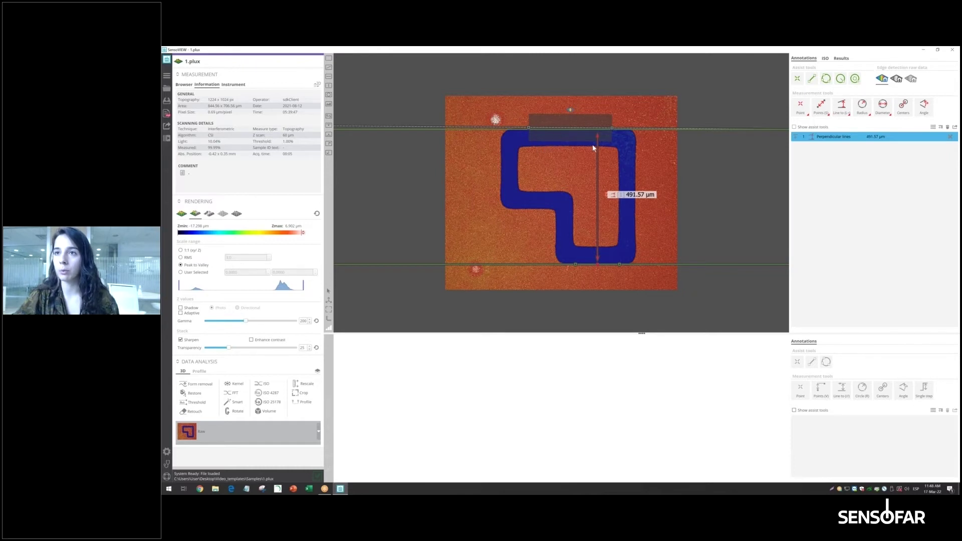
Add edge detection to the lower line and an L2L Perpendicular measurement with edge detection between the blue shape's outer left and right edges
click(592, 265)
click(579, 289)
click(842, 106)
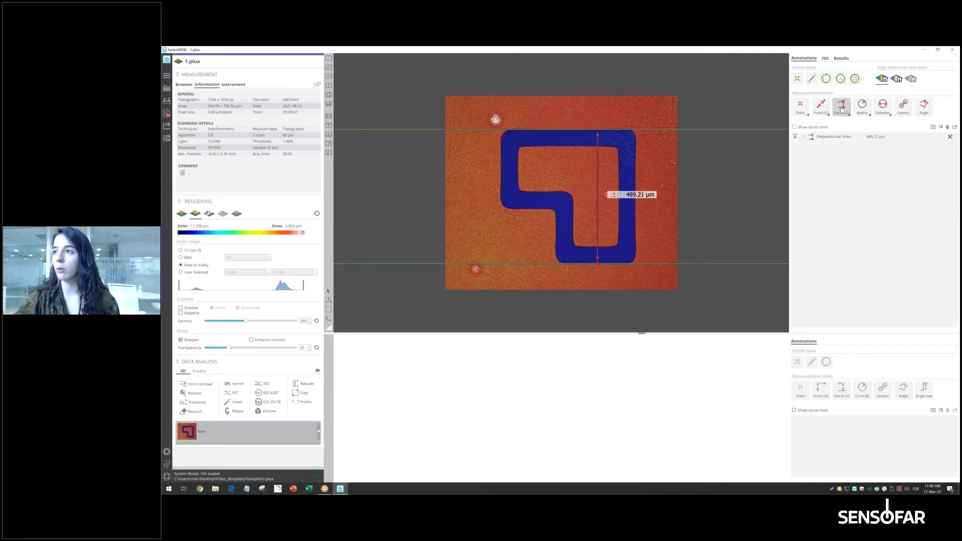
click(502, 149)
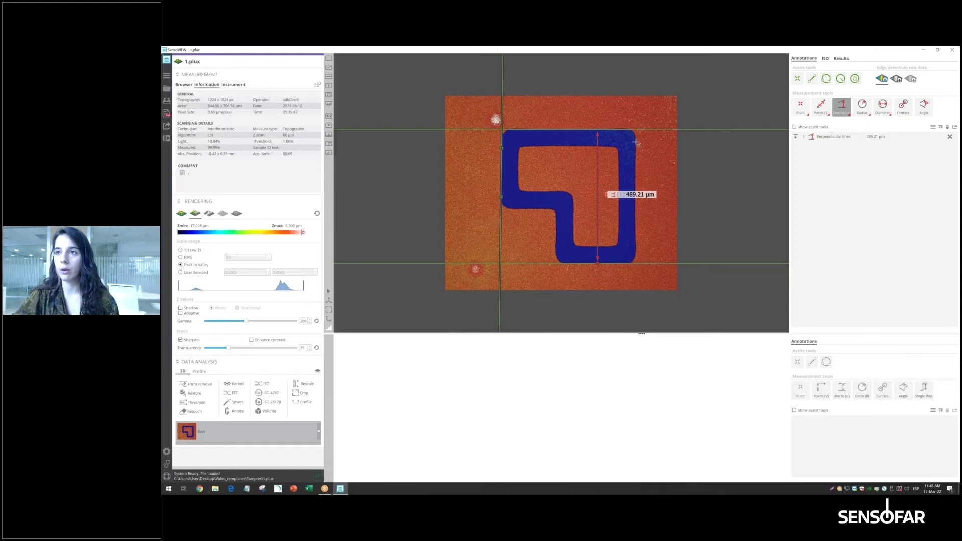
drag(636, 143, 635, 255)
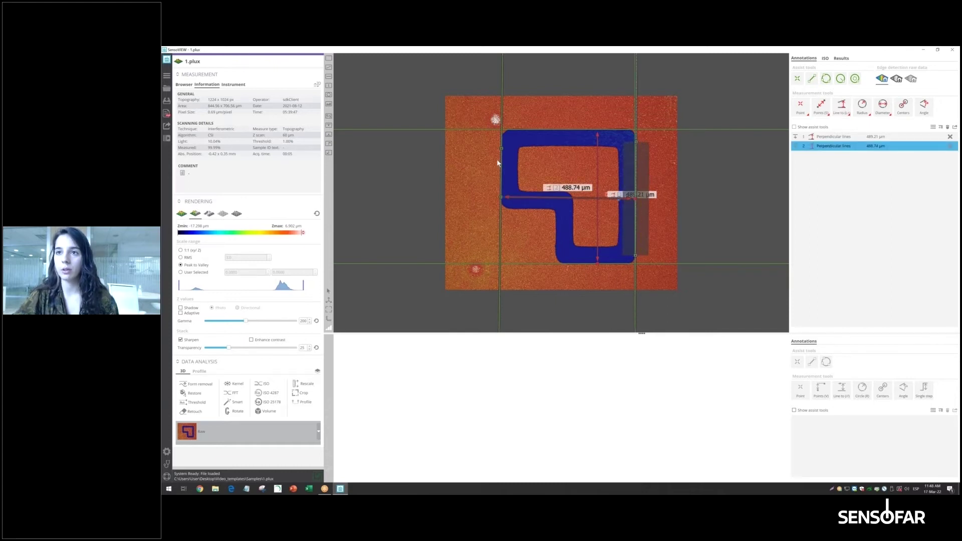
drag(501, 162, 510, 165)
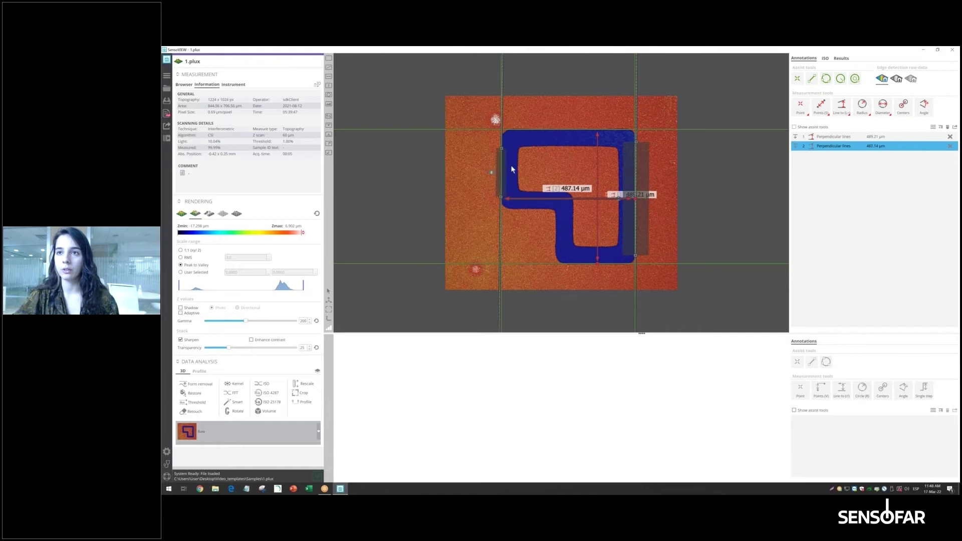
click(463, 189)
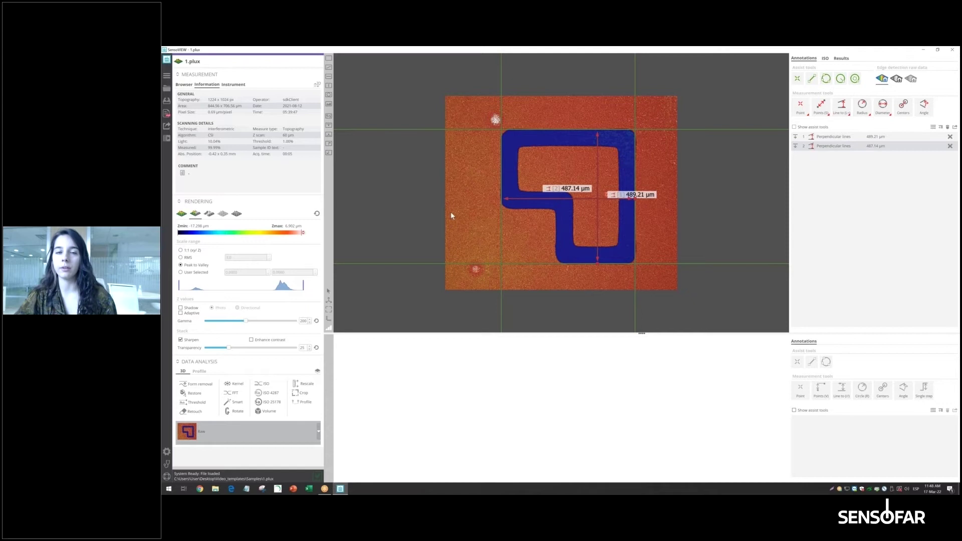
Save the two perpendicular measurements as the template Dimensions.plut in the Samples folder, replacing the existing file
click(167, 139)
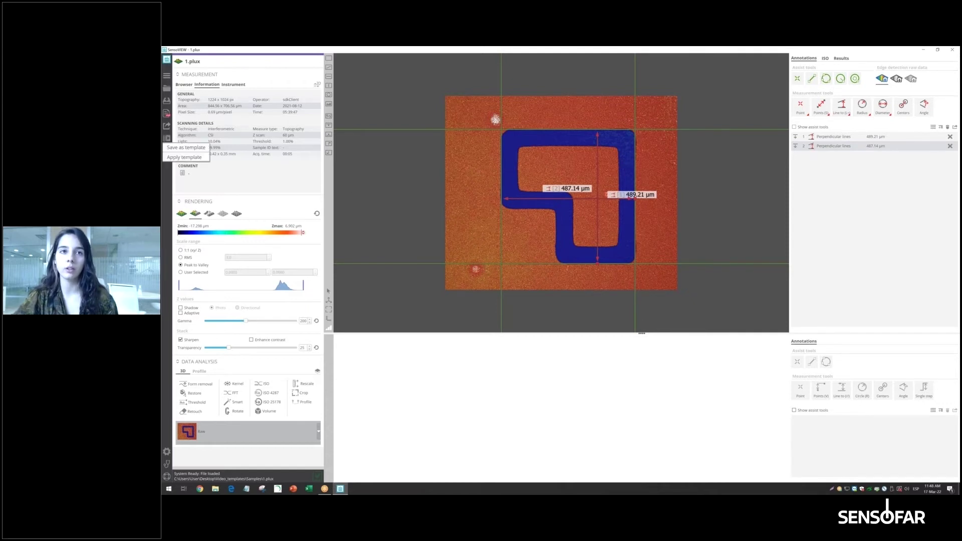
click(181, 150)
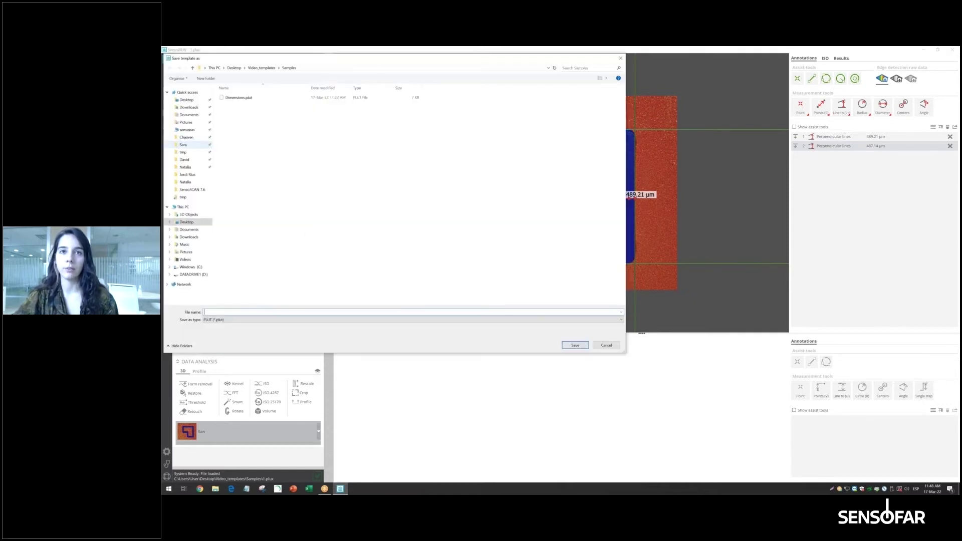
click(239, 98)
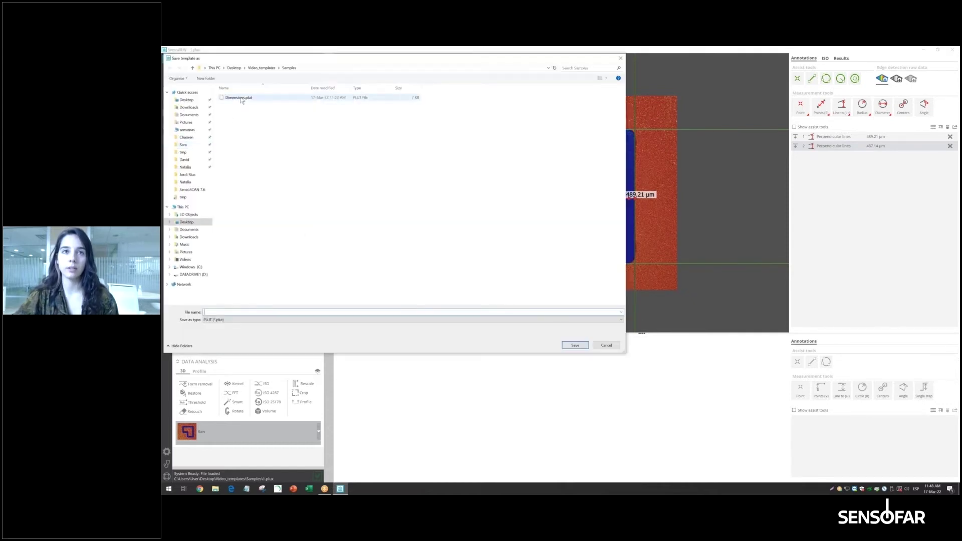
click(576, 345)
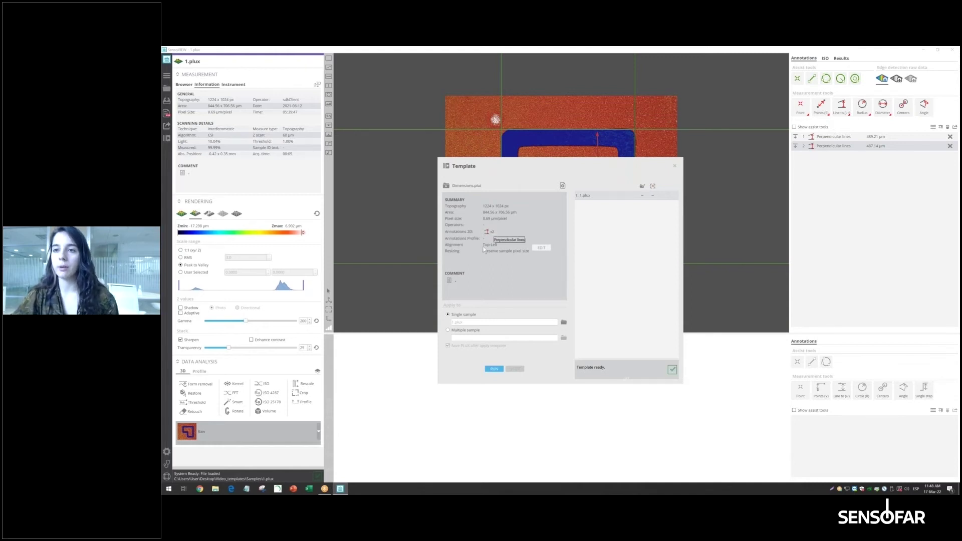
Check the template's alignment and resizing options and close the settings, keeping Top-Left and Preserve sample pixel size
click(541, 248)
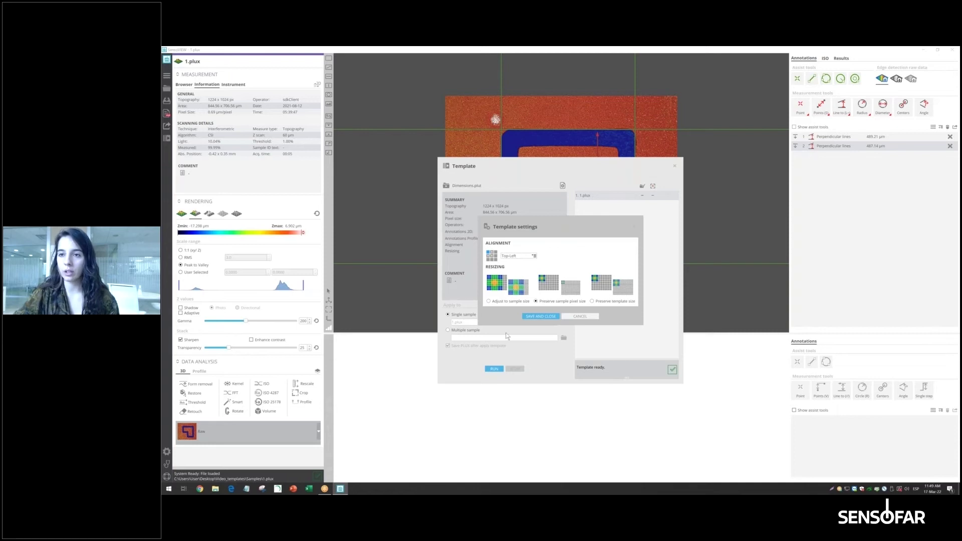
click(603, 302)
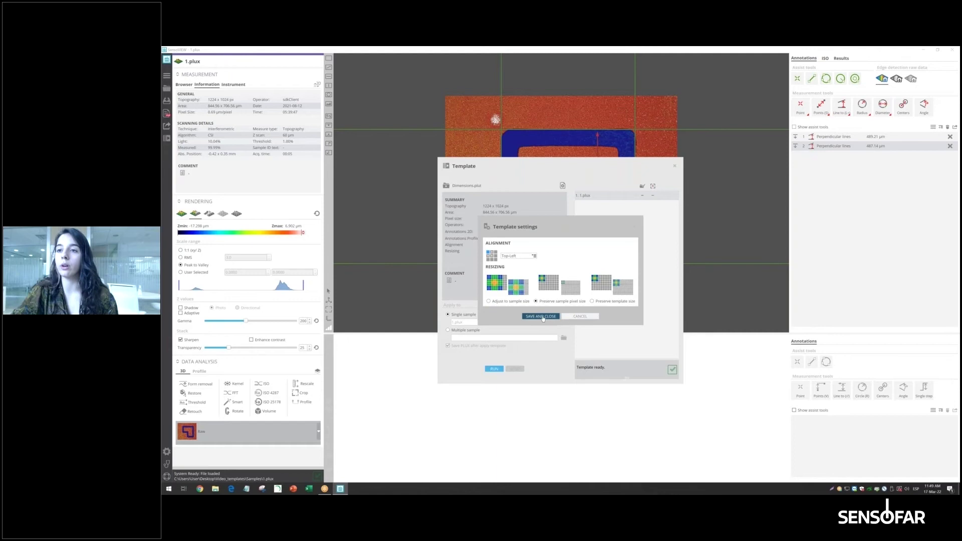
click(543, 319)
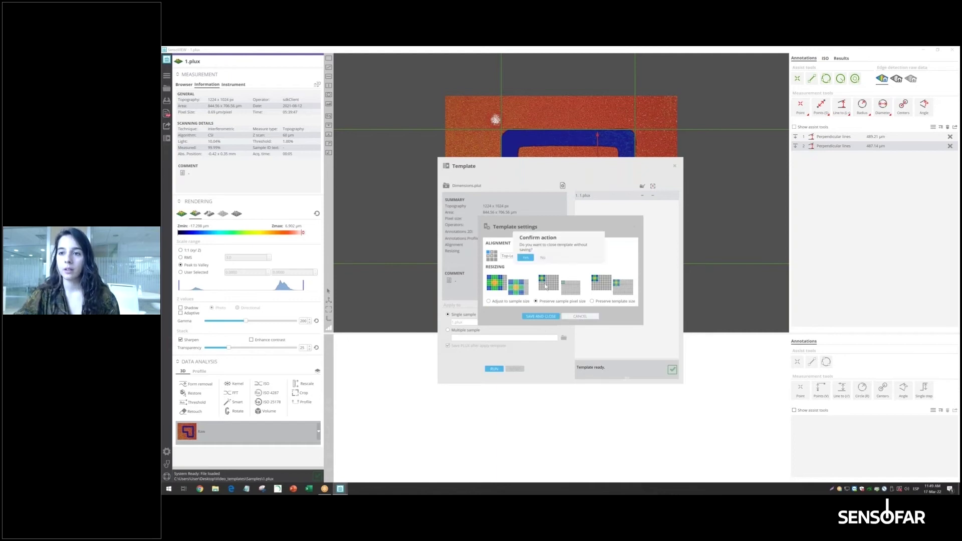
click(526, 257)
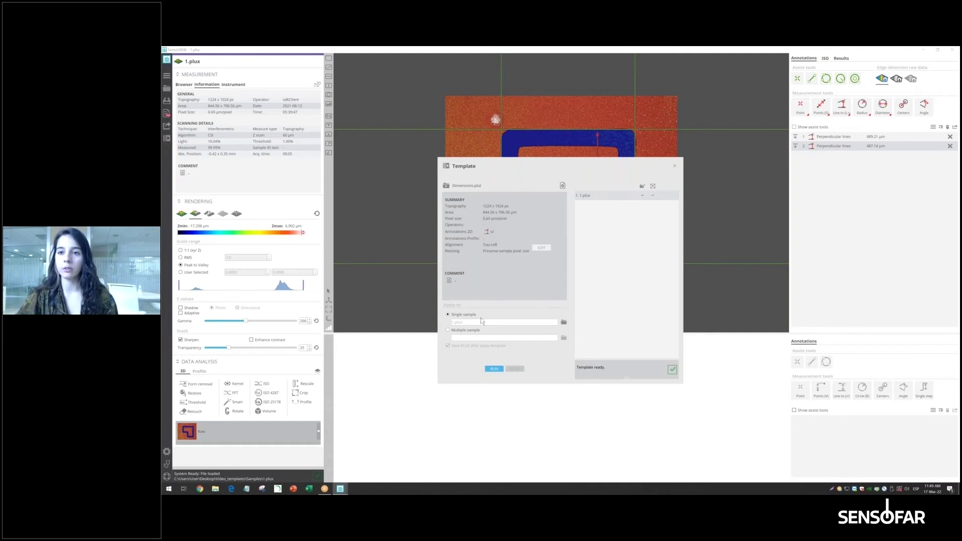
Select the Samples folder as the multiple-sample source and run the Dimensions template on its files
click(564, 322)
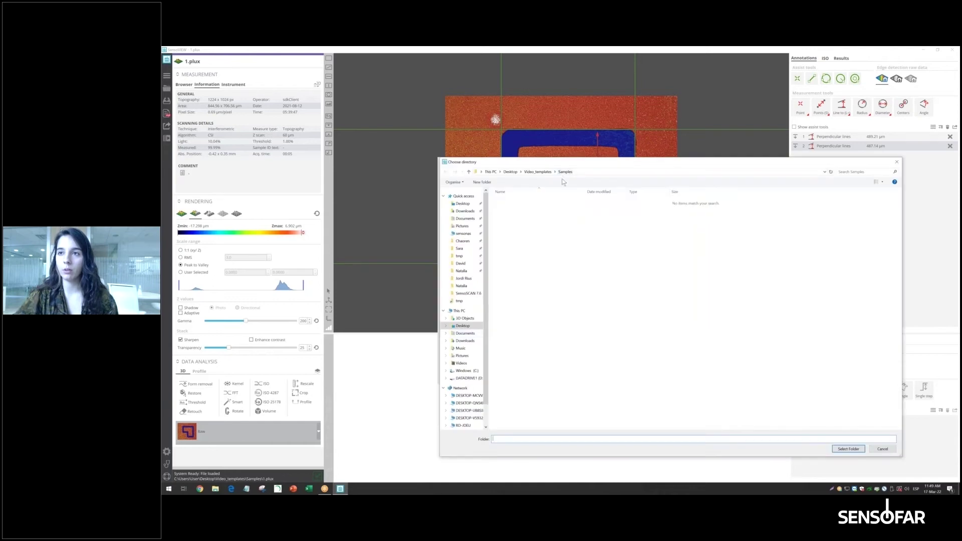
click(849, 449)
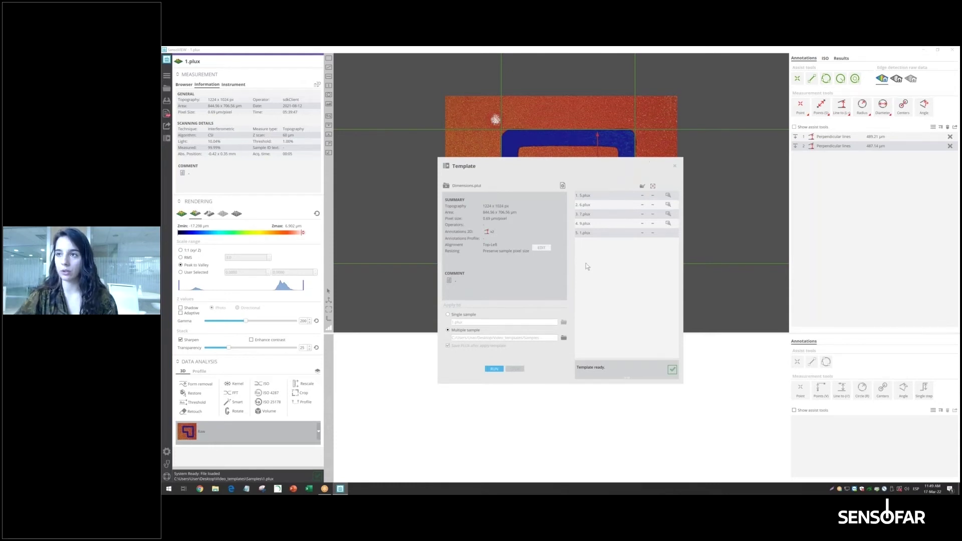
click(494, 369)
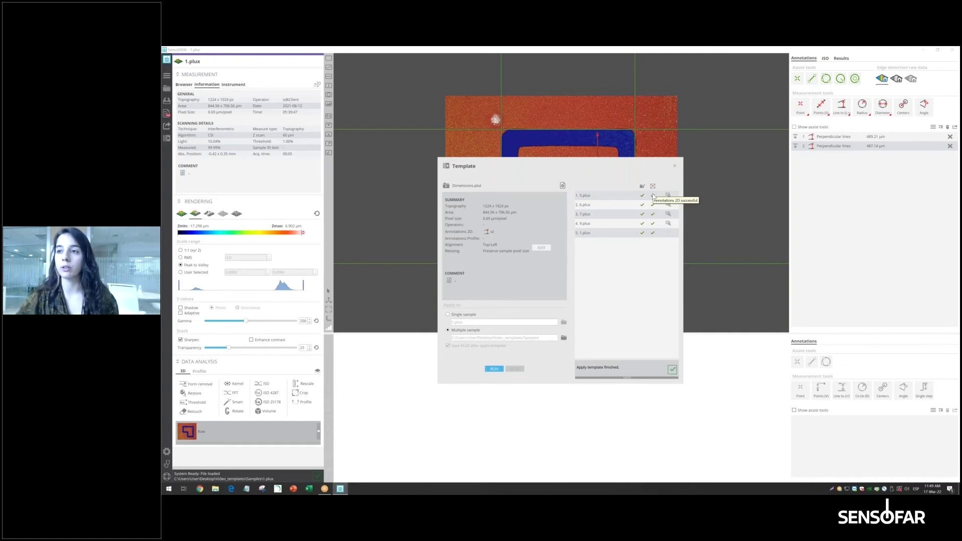
Open the 7.plux result and reposition the two lines of its horizontal measurement onto the blue shape's outer left and right edges
click(669, 214)
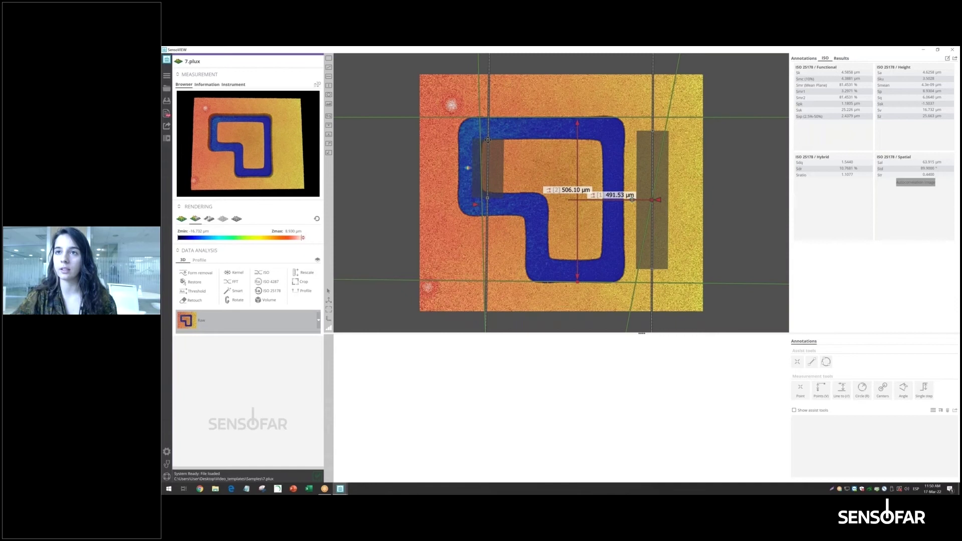
drag(487, 140, 460, 137)
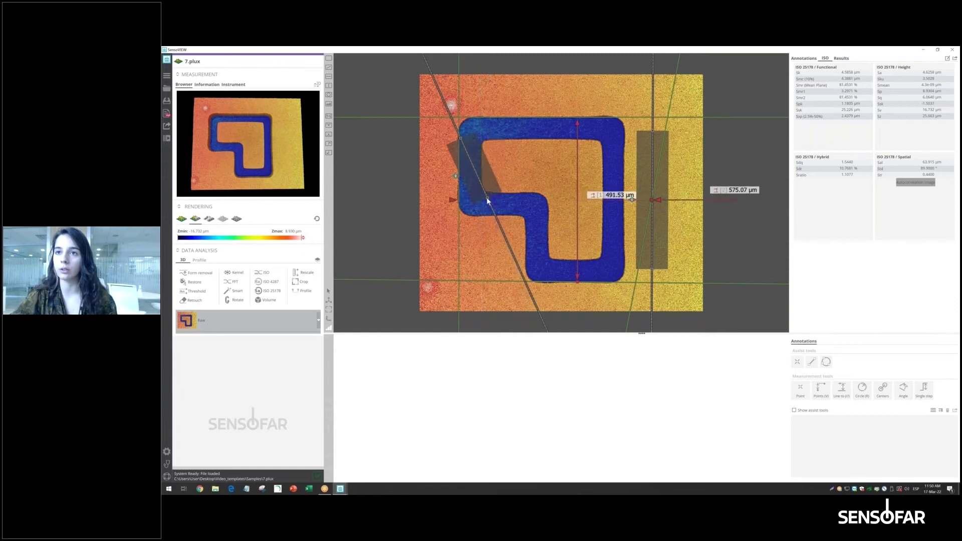
drag(475, 199, 461, 203)
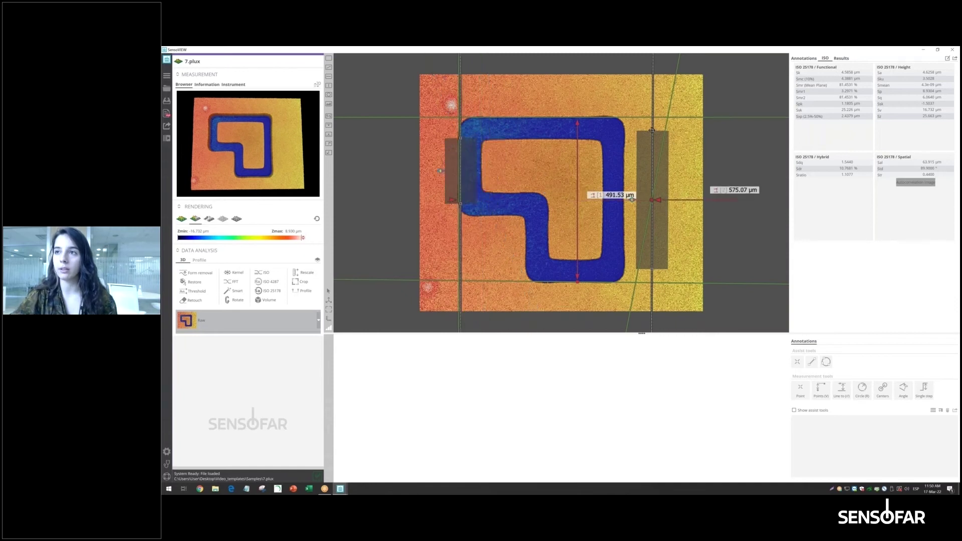
drag(643, 132, 617, 138)
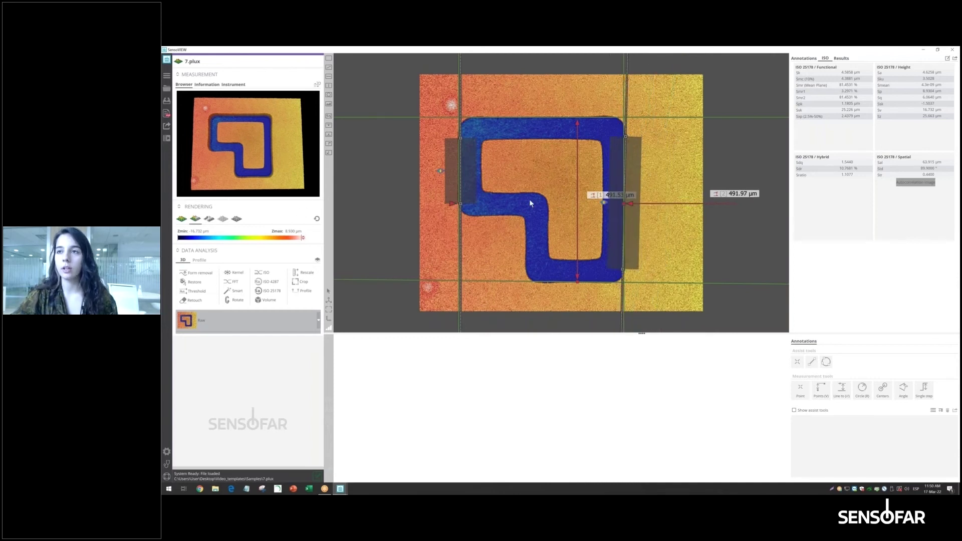
click(595, 195)
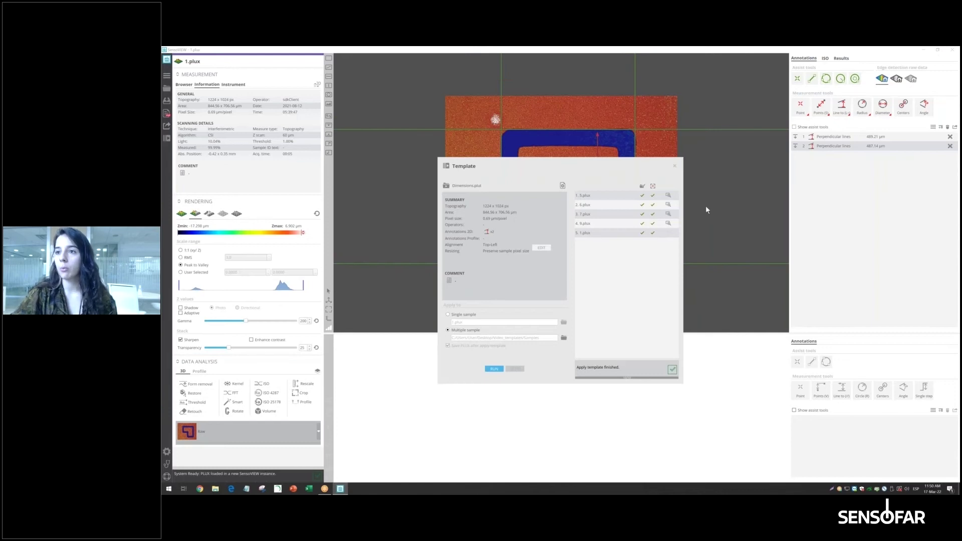
Open the 6.plux result and examine its perpendicular measurements in the 2D view
click(669, 205)
click(530, 260)
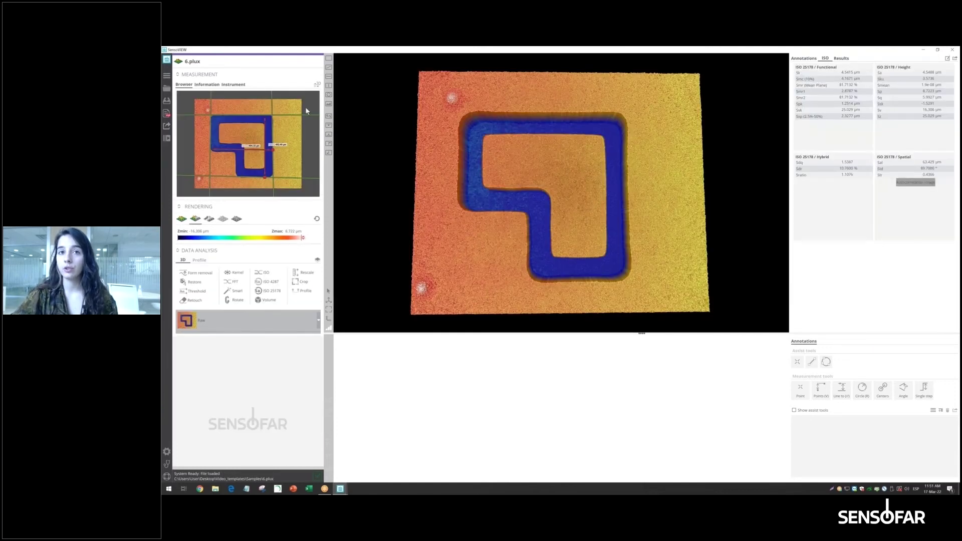
click(318, 85)
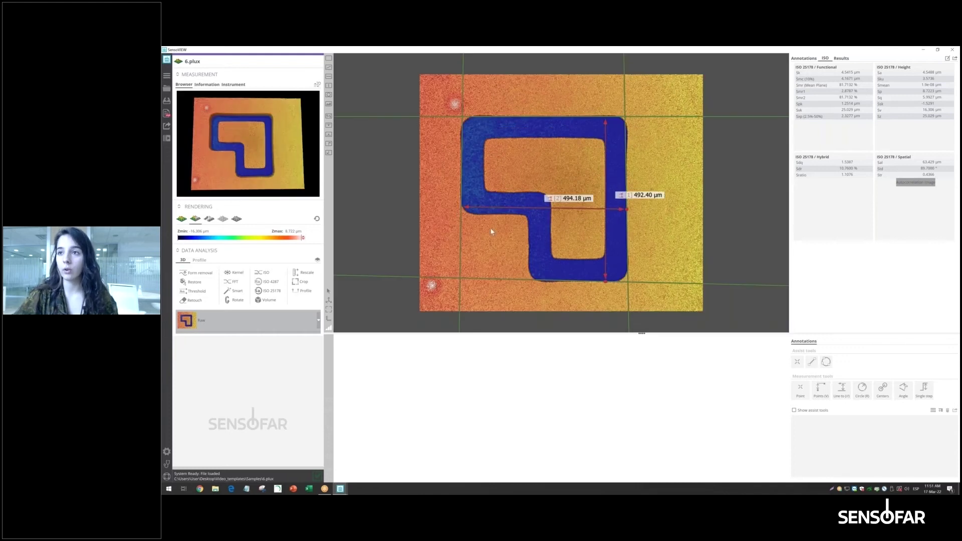
key(ctrl+s)
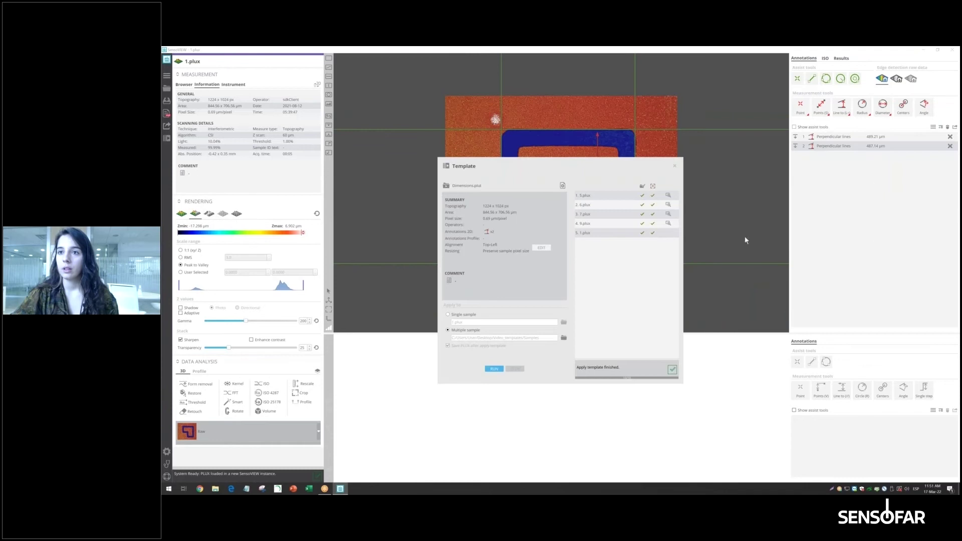
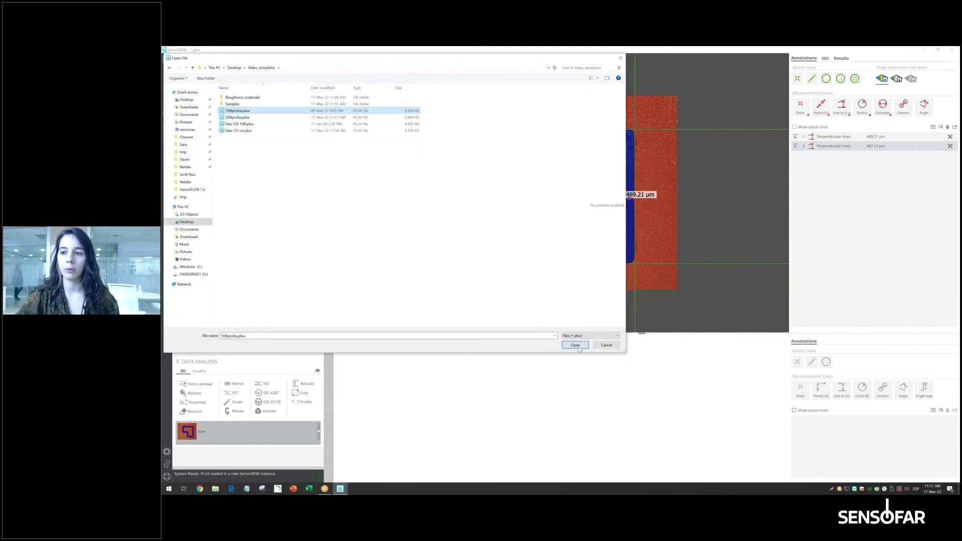
Open 10Xproba.plux from Video_templates and add an L2L Perpendicular measurement between the yellow square's upper and lower edges, with edge-detection areas on both lines
click(575, 345)
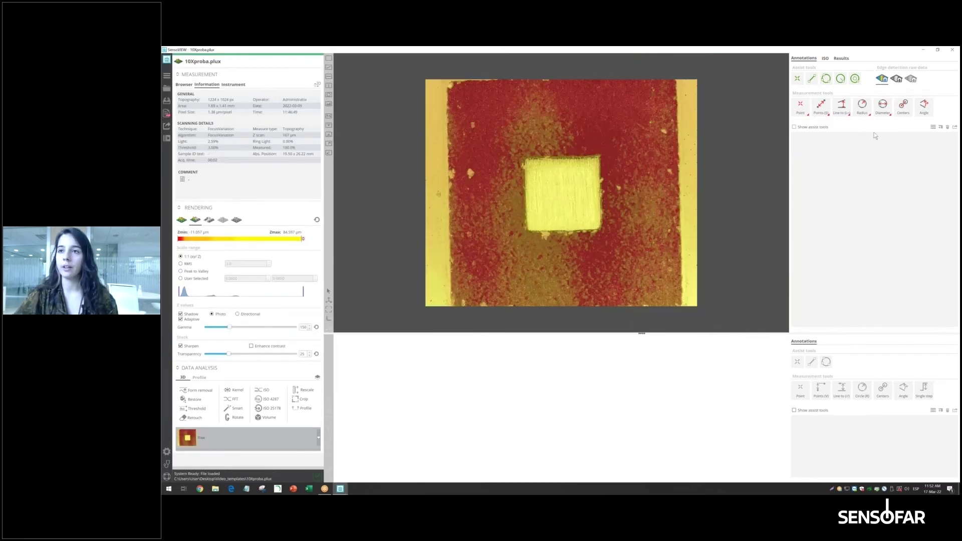
click(842, 105)
click(539, 158)
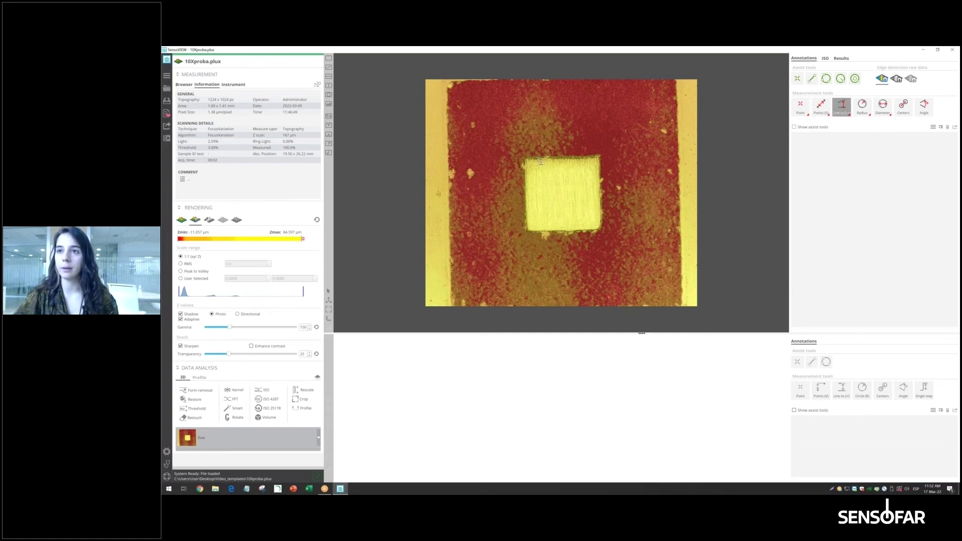
click(581, 157)
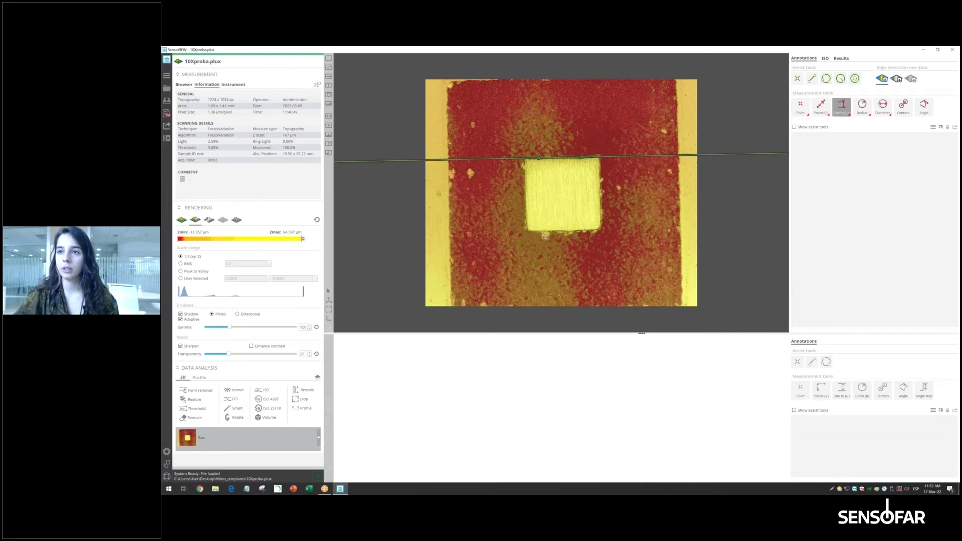
click(554, 230)
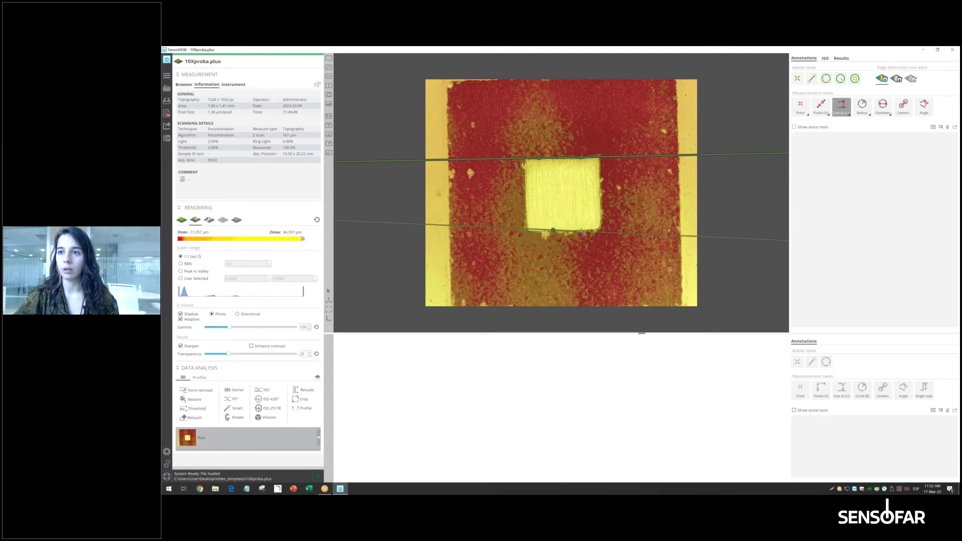
click(583, 229)
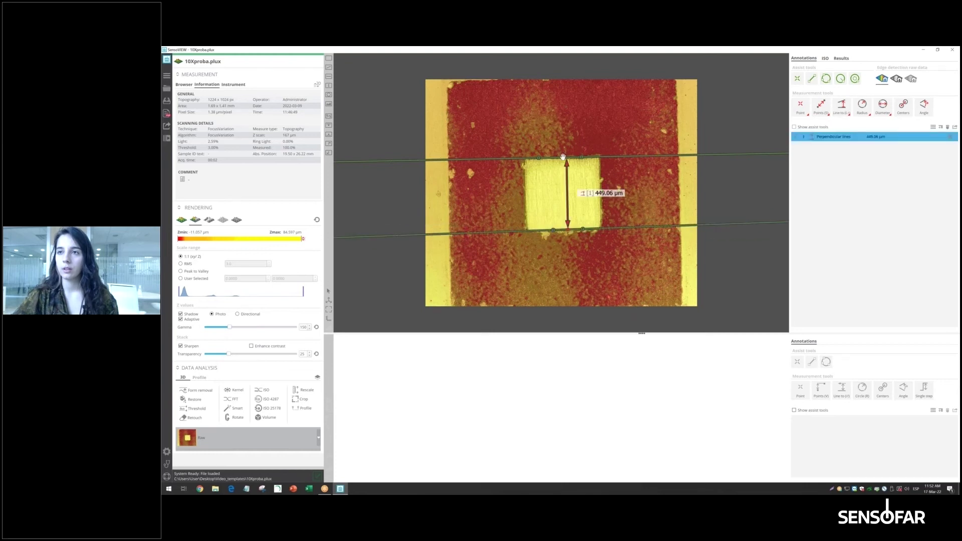
drag(562, 158, 558, 104)
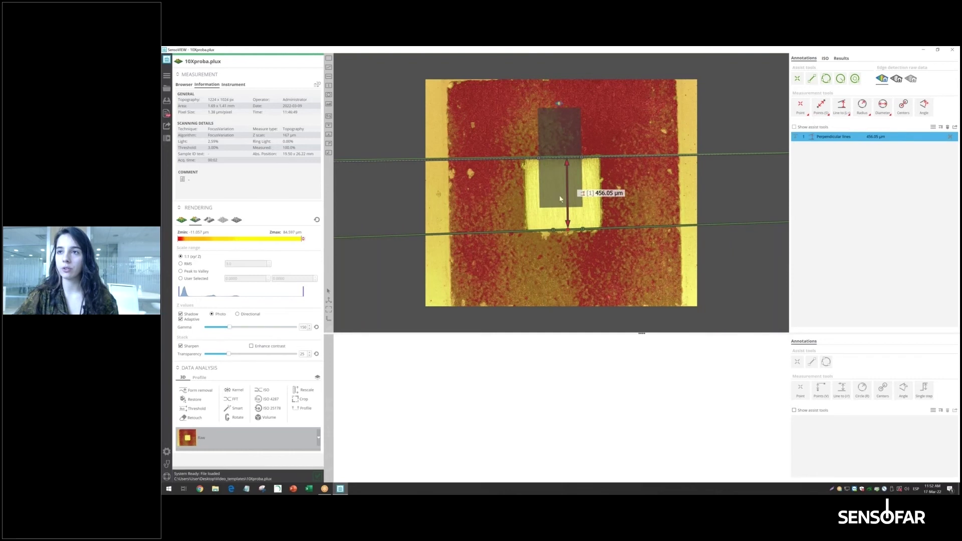
drag(569, 235, 571, 286)
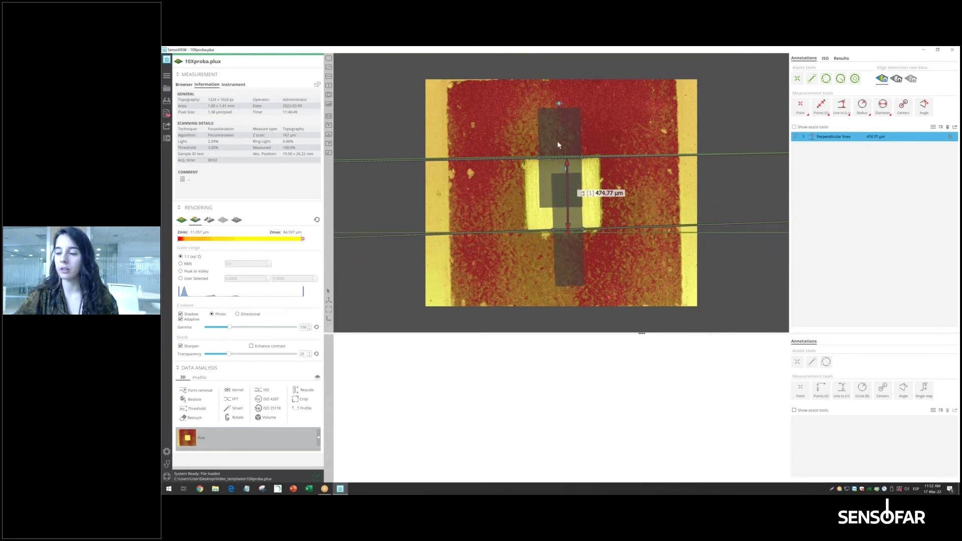
Add a second L2L Perpendicular measurement between the yellow square's left and right edges
click(842, 105)
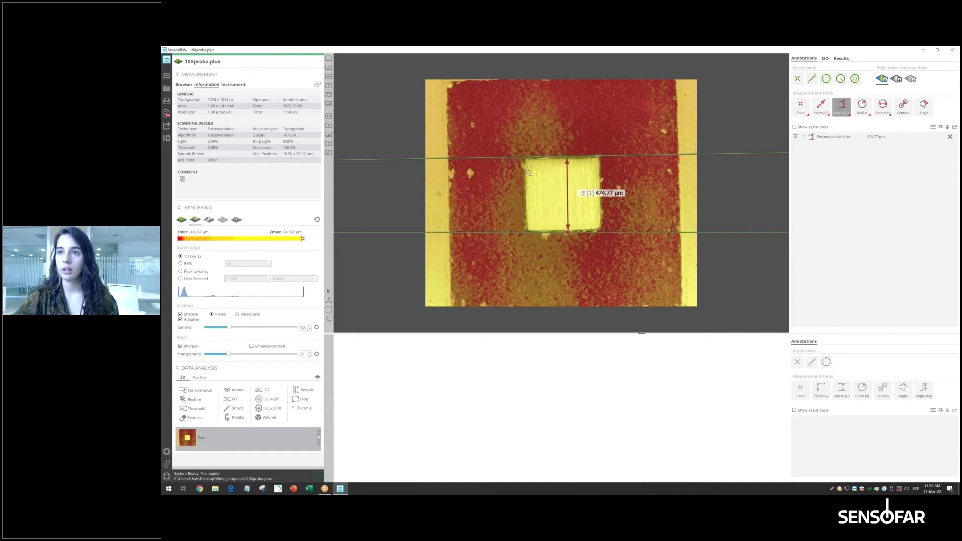
drag(526, 176, 526, 212)
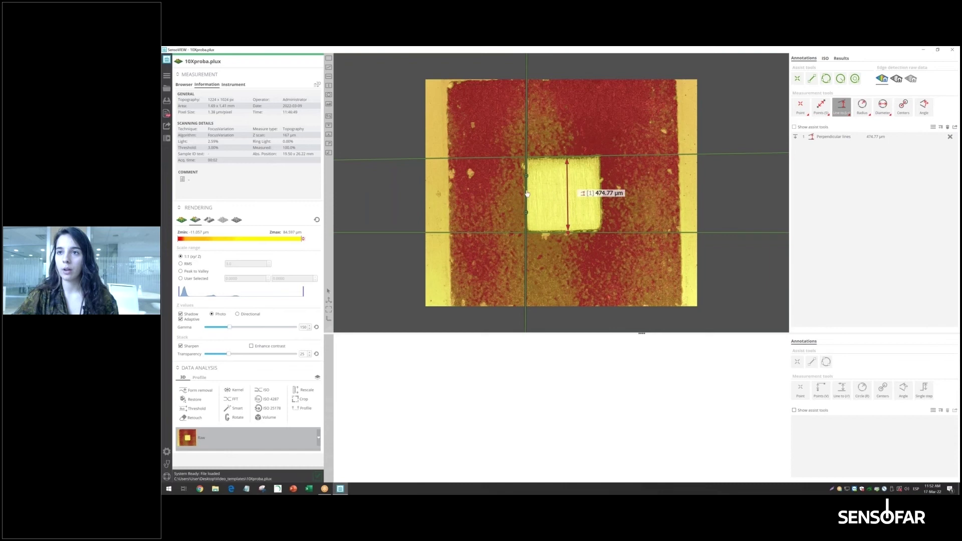
drag(599, 176, 599, 211)
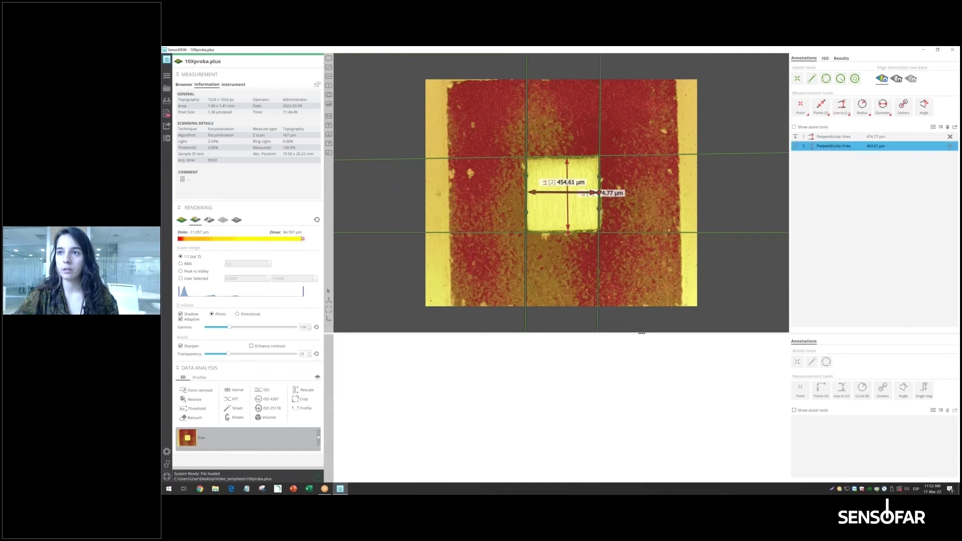
Add edge-detection areas to the left and right lines of the yellow square's horizontal perpendicular measurement
drag(526, 196, 540, 185)
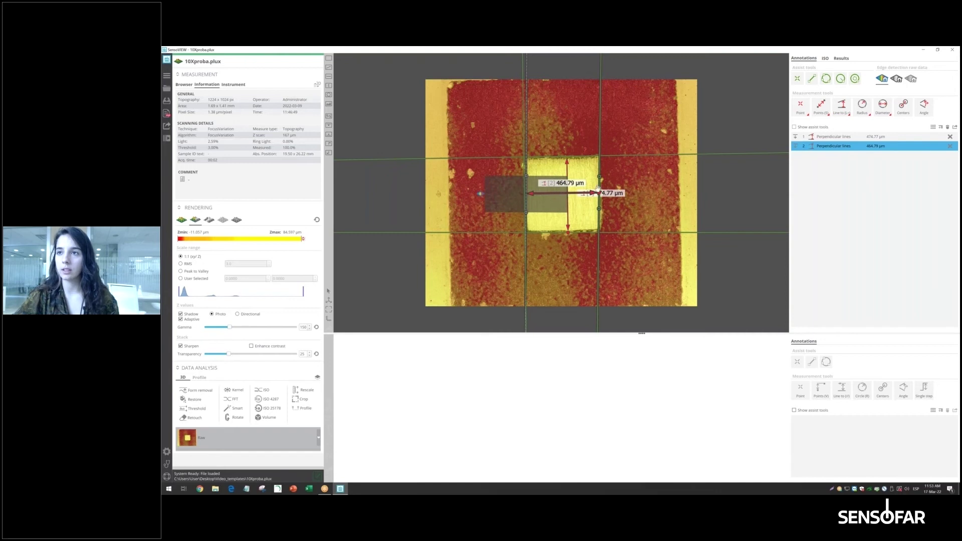
drag(599, 189, 602, 207)
click(629, 266)
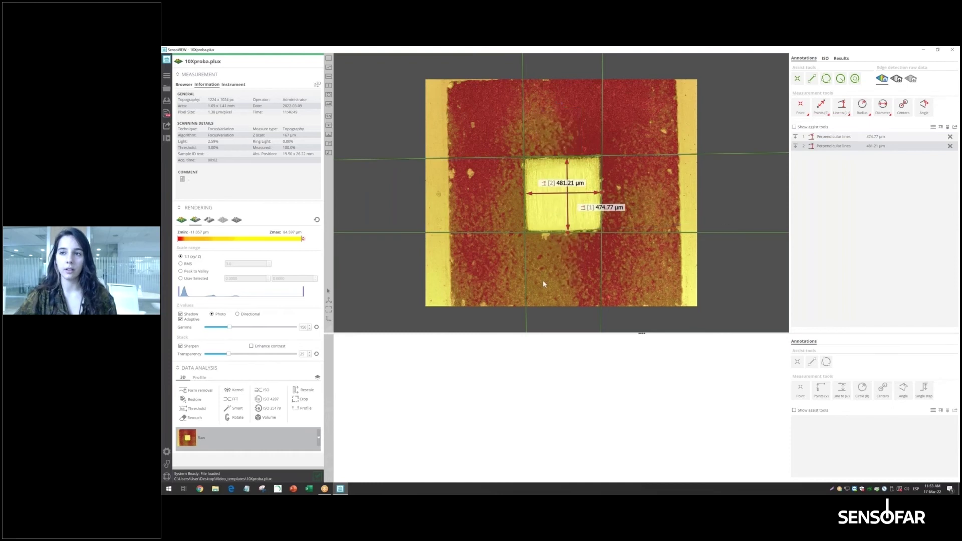
Save the two perpendicular measurements as a template named square in the Video_templates folder
click(167, 138)
click(178, 148)
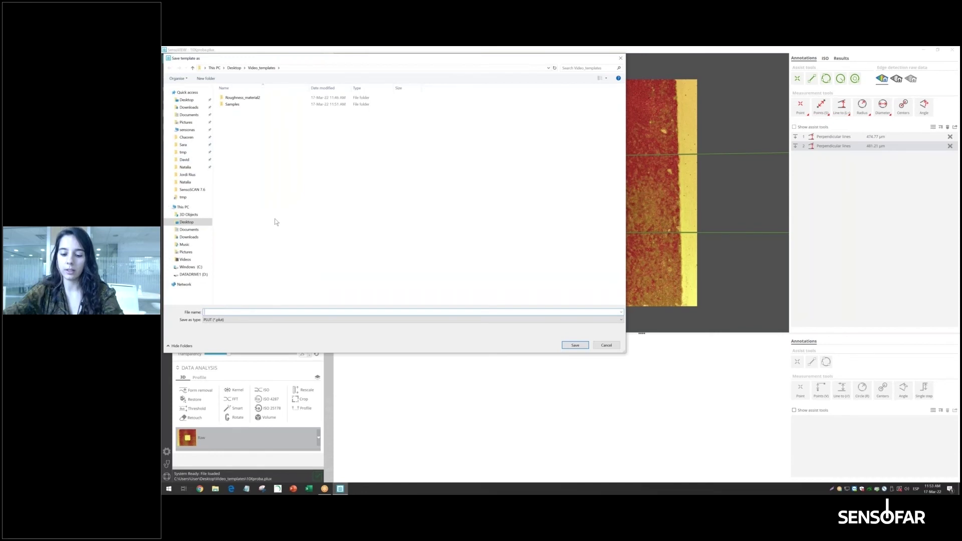
text(sqwsa)
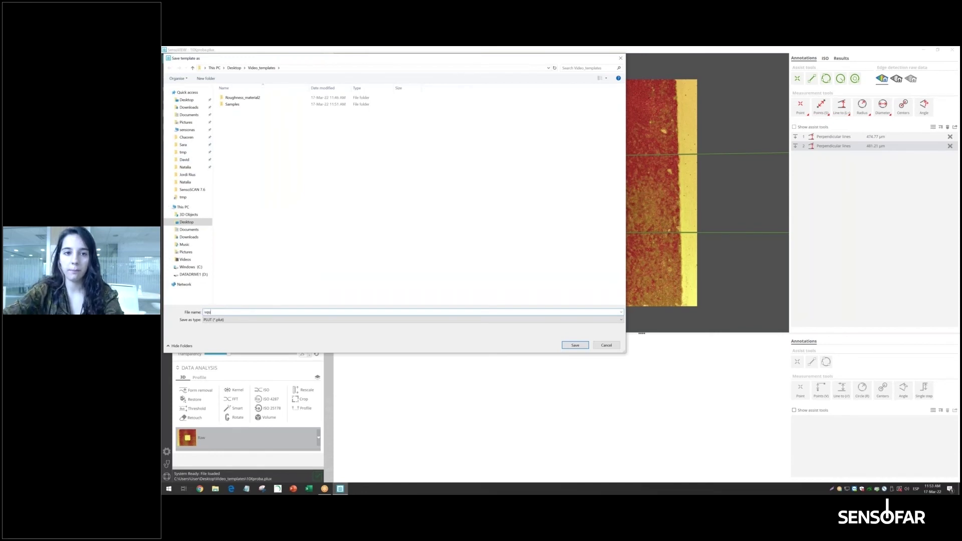
text(re)
key(Return)
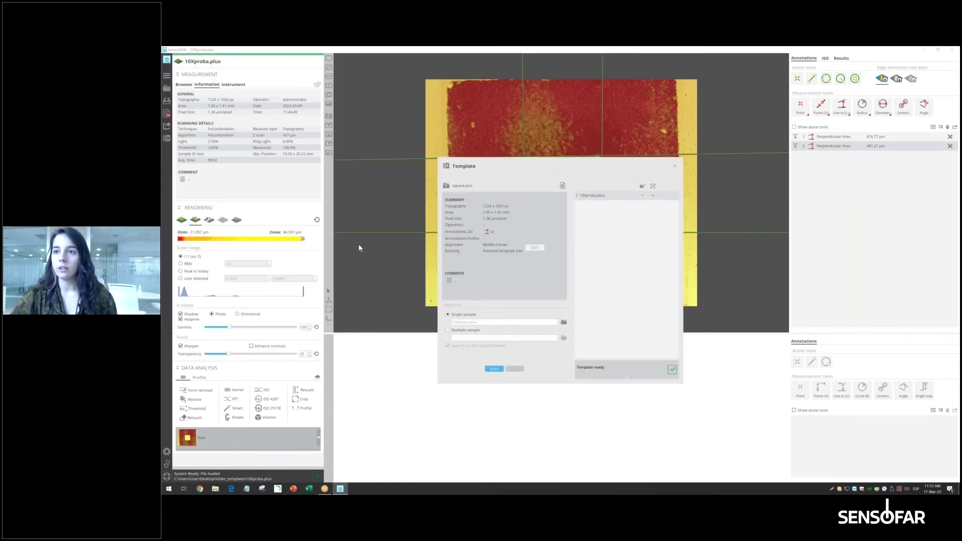
Set the square template's resizing to Preserve sample pixel size and save the settings
click(534, 247)
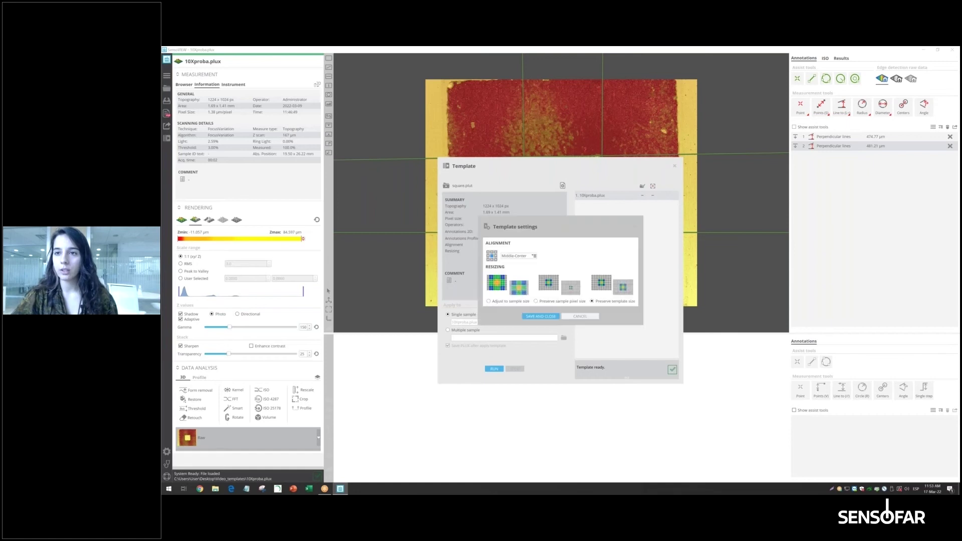
click(543, 303)
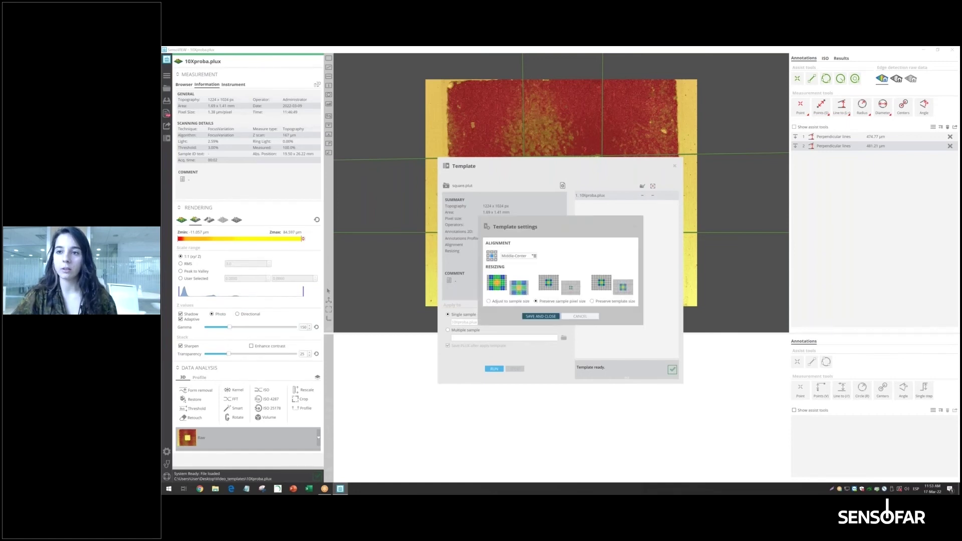
click(541, 316)
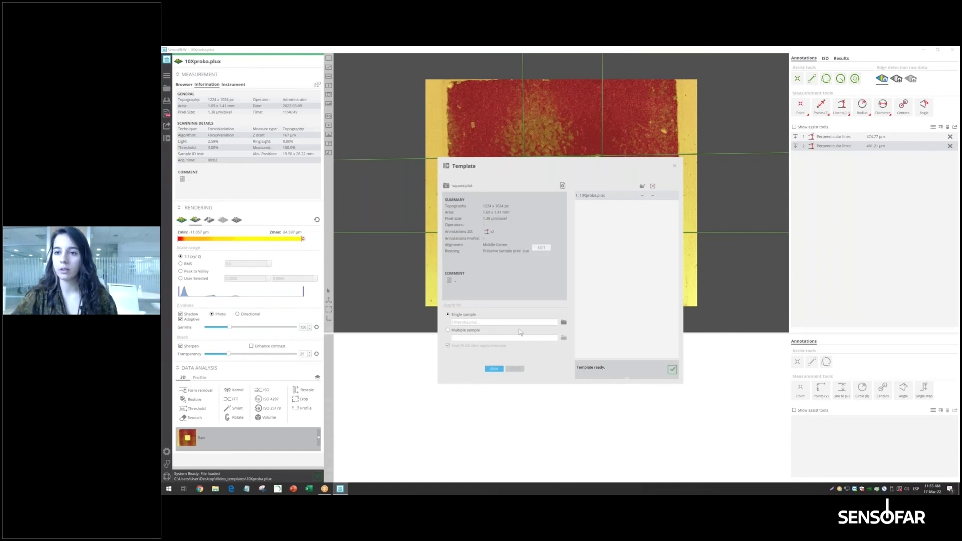
Apply the square template to the single sample 20Xproba.plux and open the resulting file in a new SensoVIEW instance
click(564, 322)
click(514, 221)
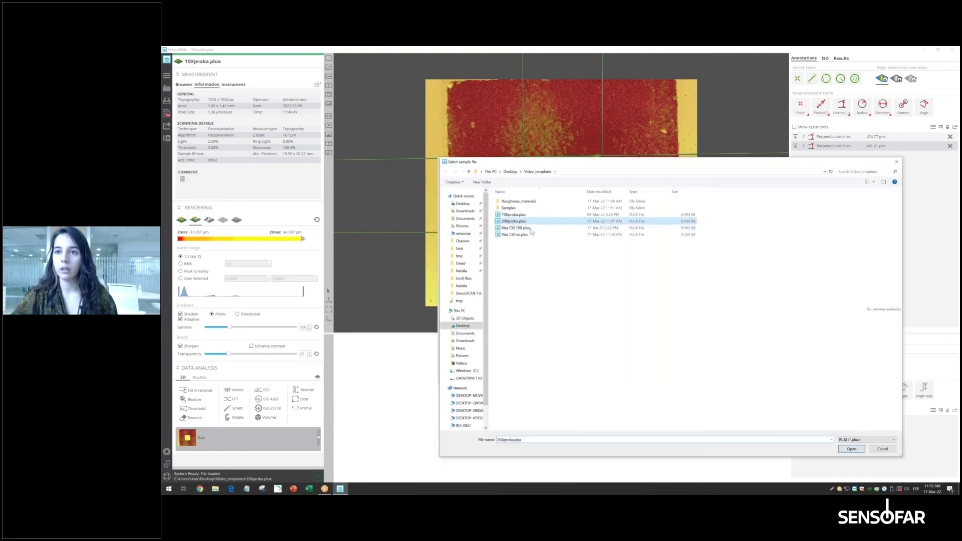
click(852, 449)
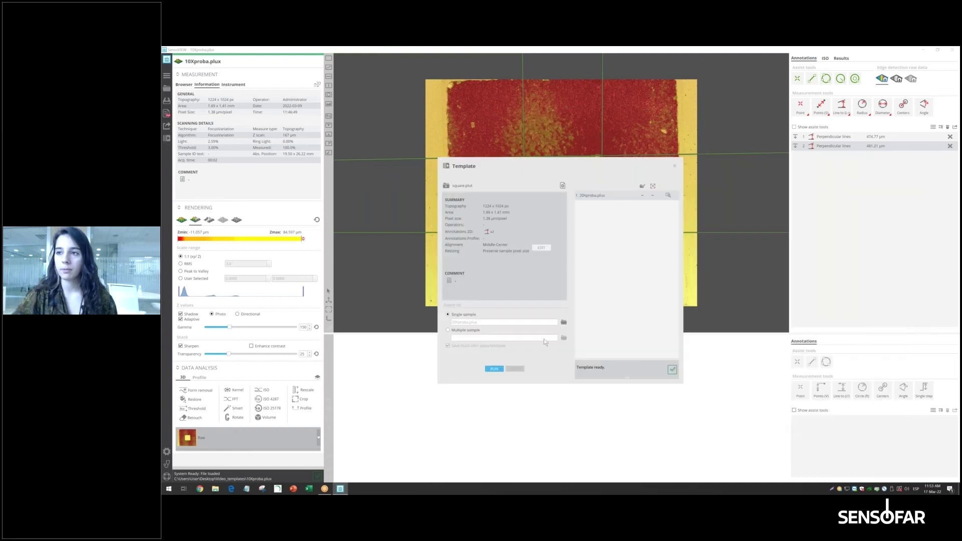
mouse_move(519, 164)
mouse_down()
mouse_move(691, 173)
mouse_move(721, 242)
mouse_up()
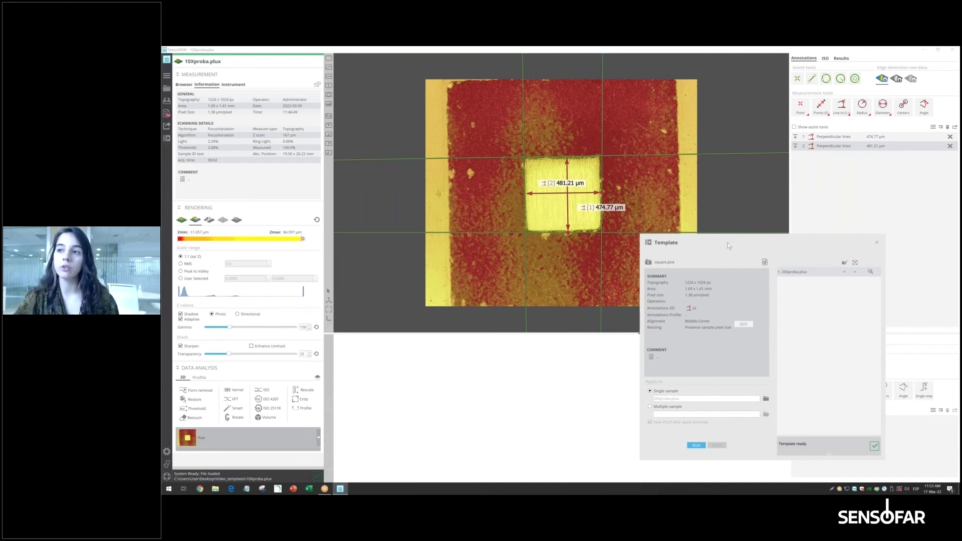
drag(703, 241, 515, 151)
click(508, 357)
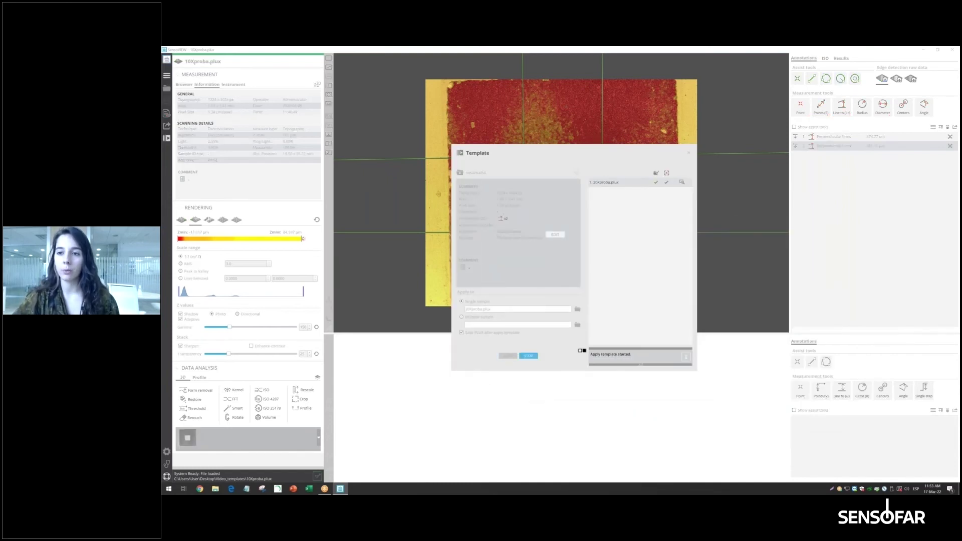
click(681, 183)
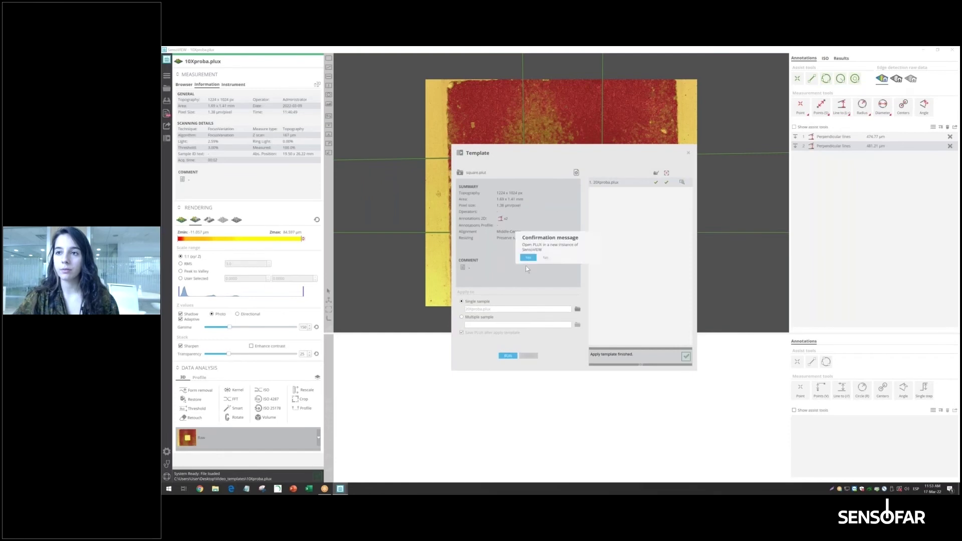
click(527, 257)
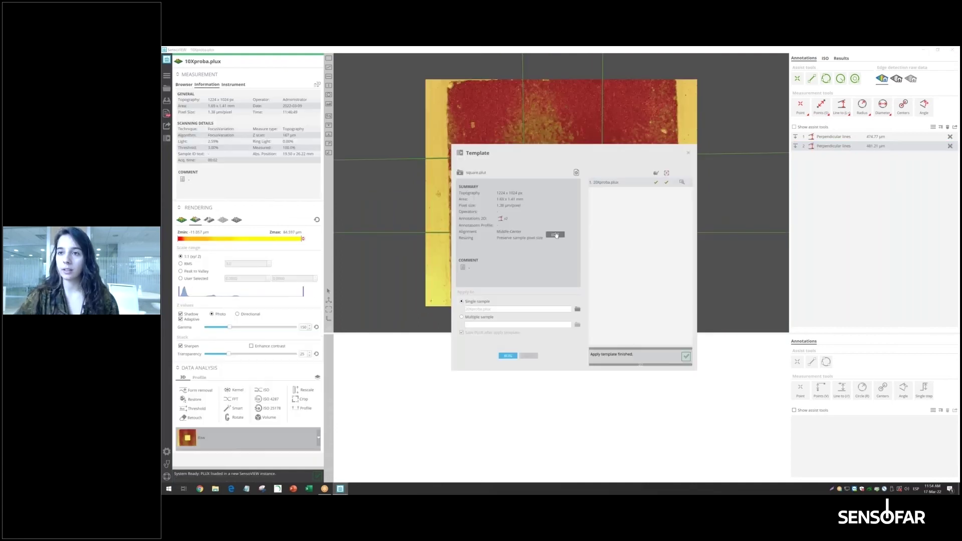
Change the square template's resizing to Adjust to sample size and save the settings
click(555, 234)
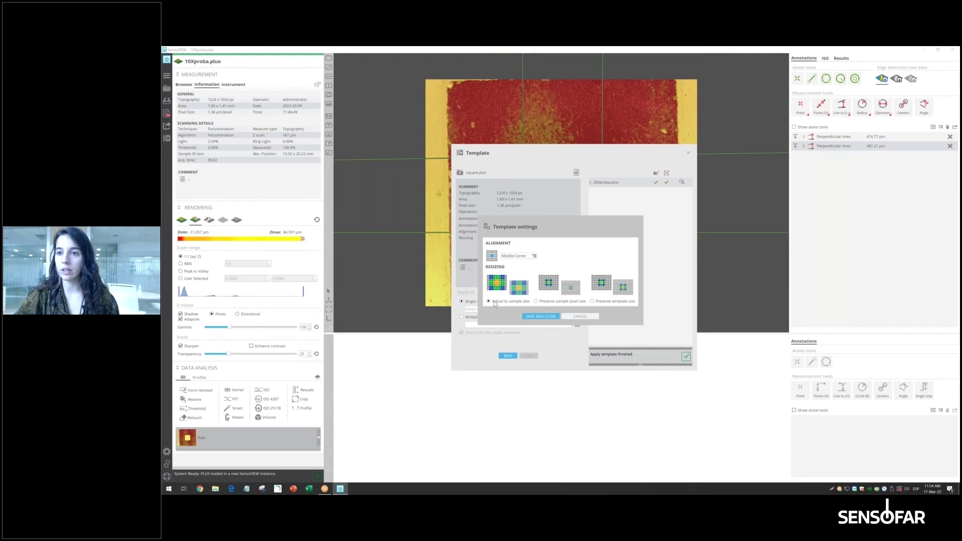
click(540, 316)
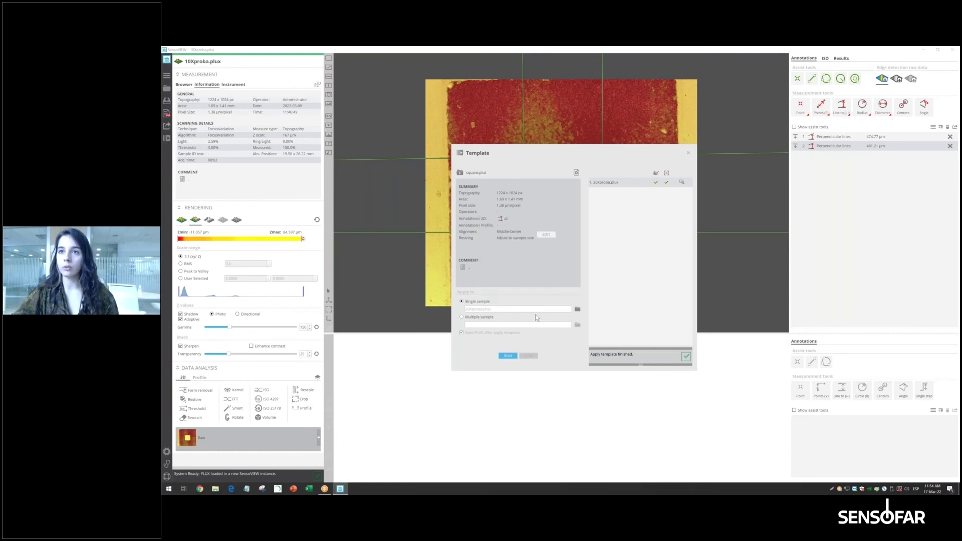
drag(530, 150, 558, 177)
drag(604, 226, 659, 279)
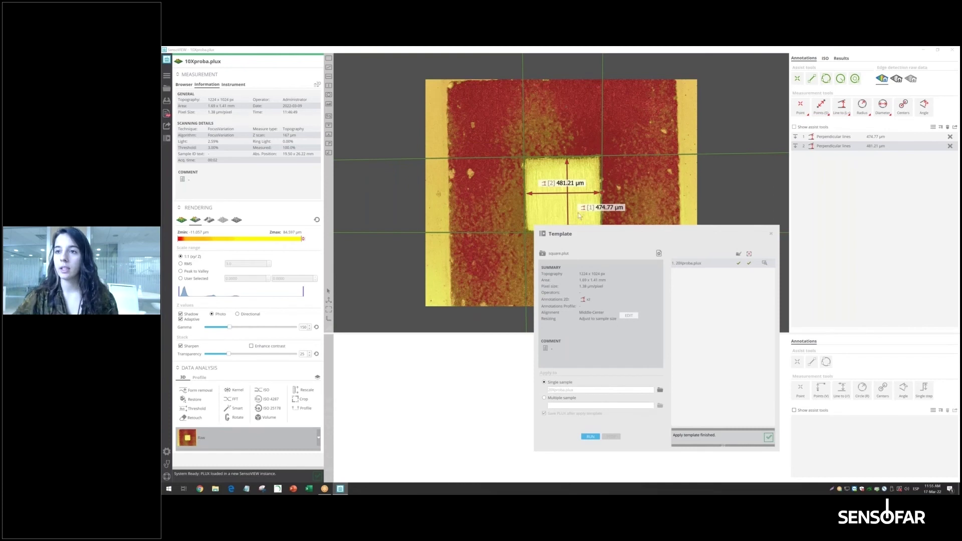
drag(597, 236, 502, 148)
Rerun the template on 20Xproba.plux, view the new result in 2D, and return to the 10Xproba.plux window
click(496, 350)
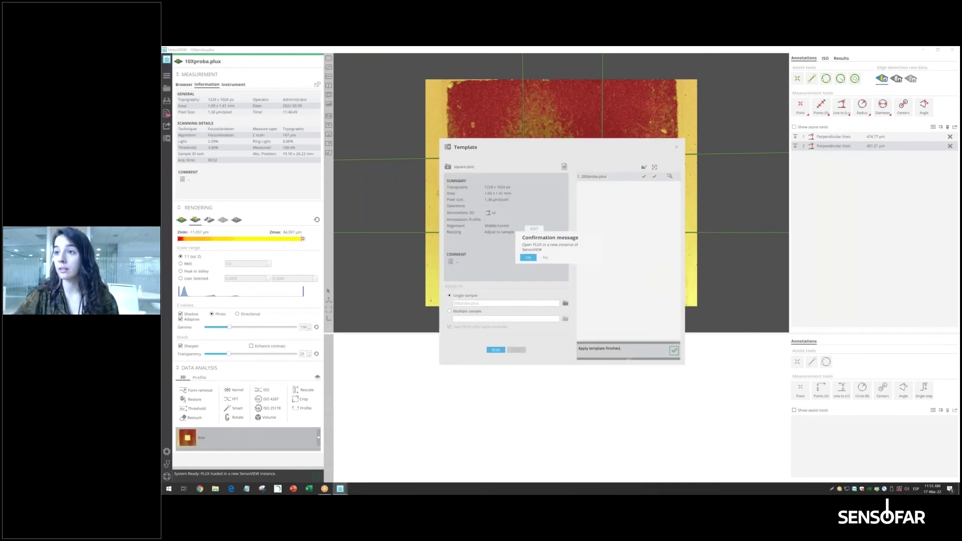
click(528, 258)
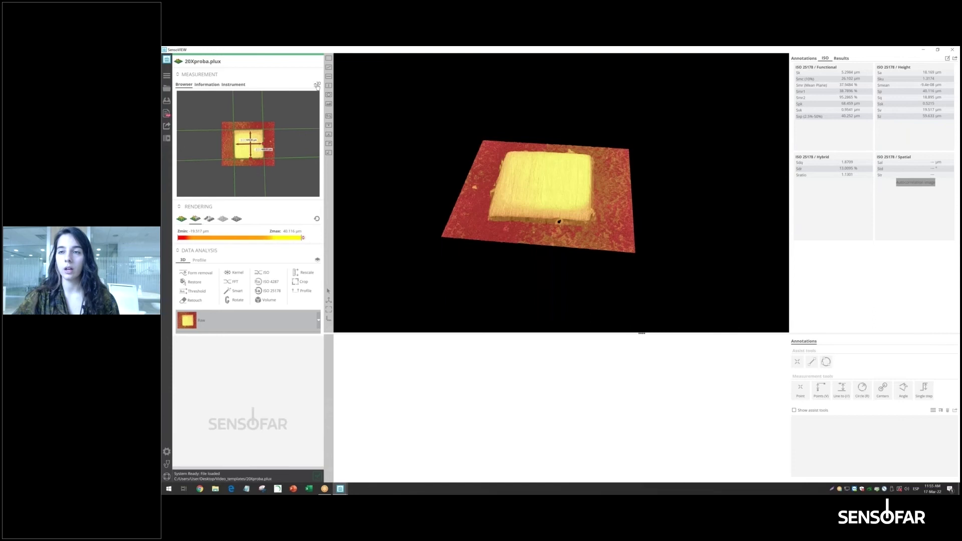
click(317, 85)
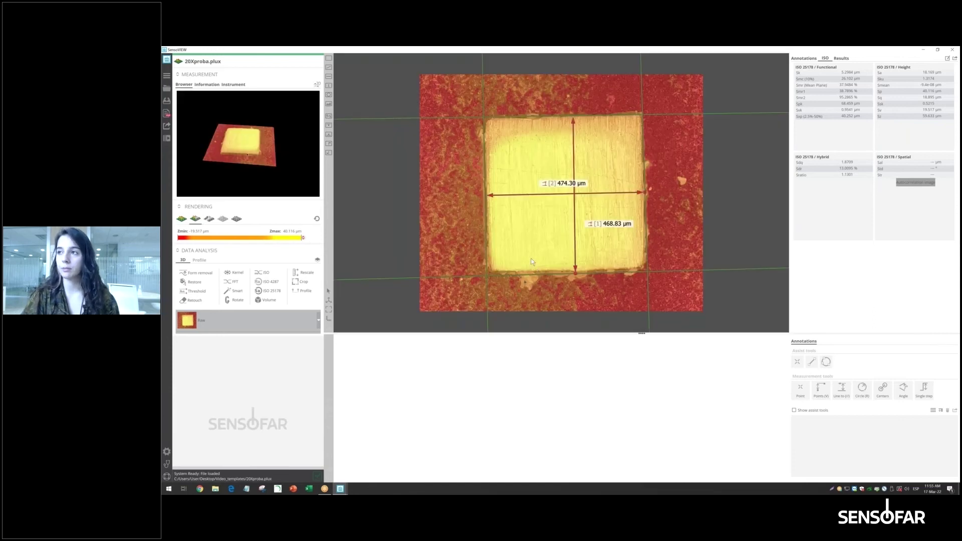
key(alt+Tab)
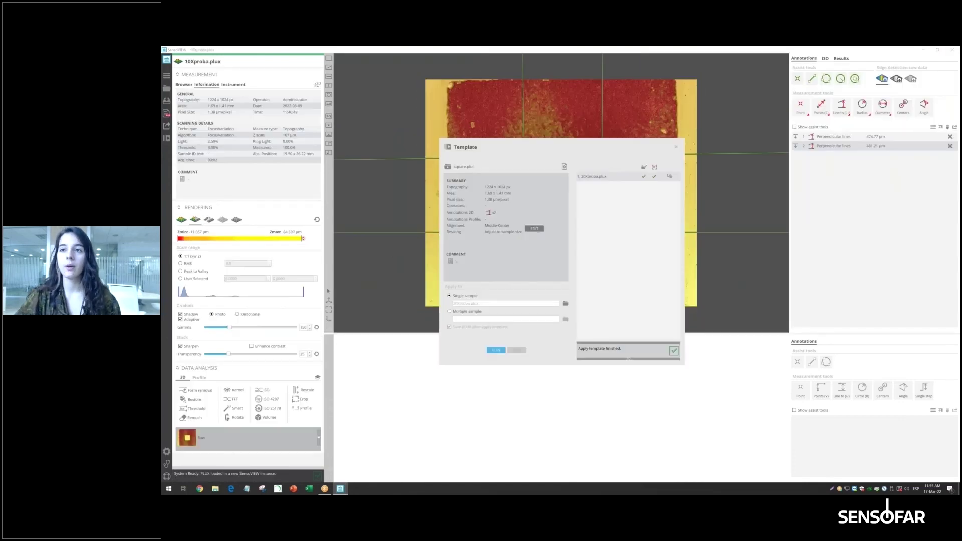
click(535, 230)
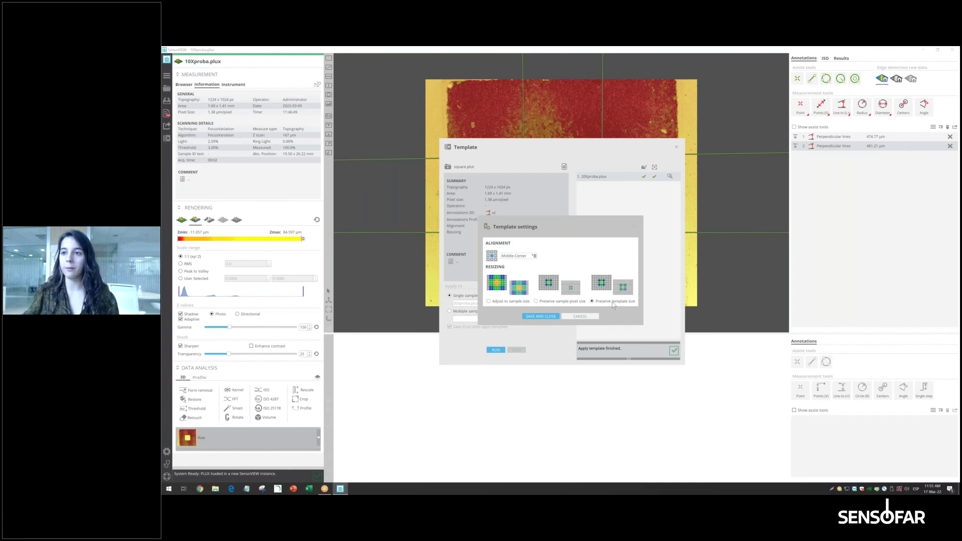
click(579, 316)
click(524, 257)
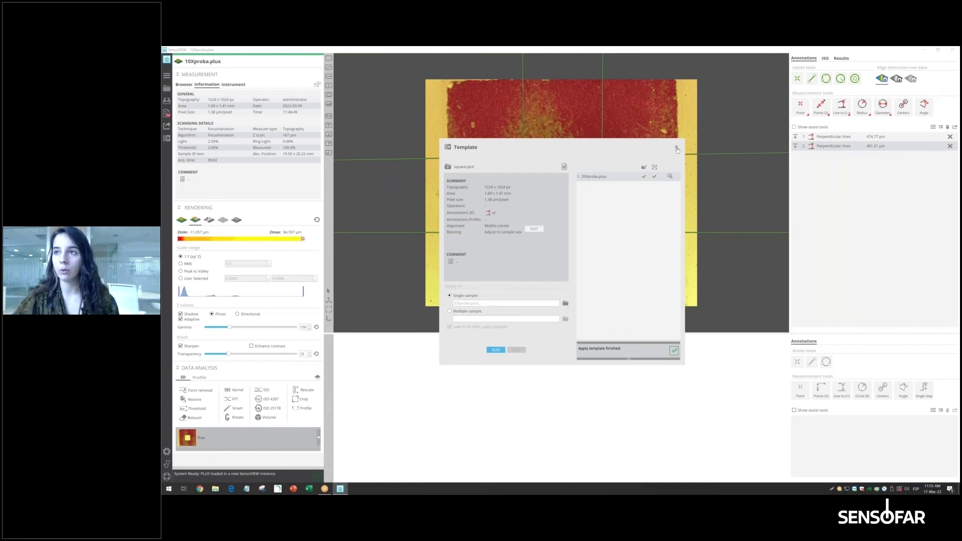
Close the Template dialog and open Vias CSI roi.plux from the Video_templates folder
click(677, 147)
click(167, 89)
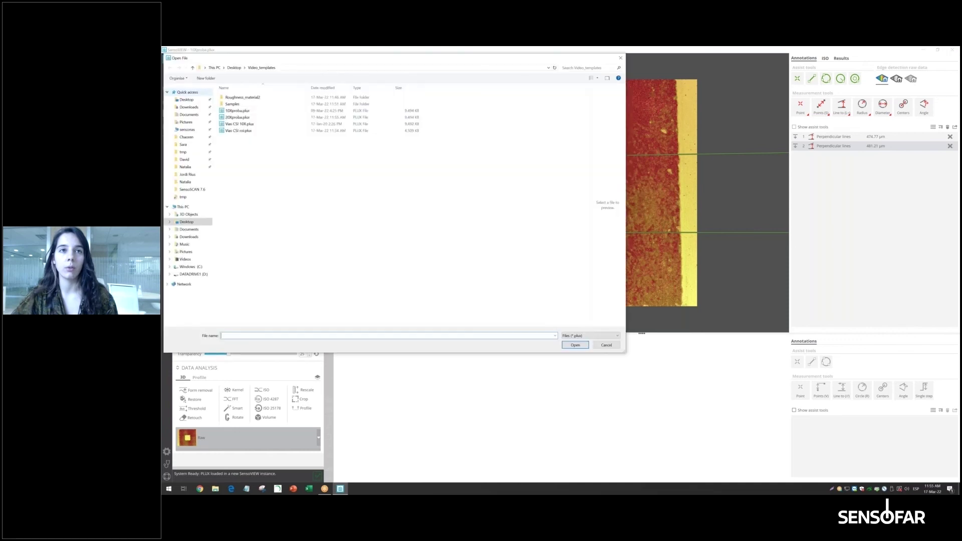
click(239, 131)
click(574, 345)
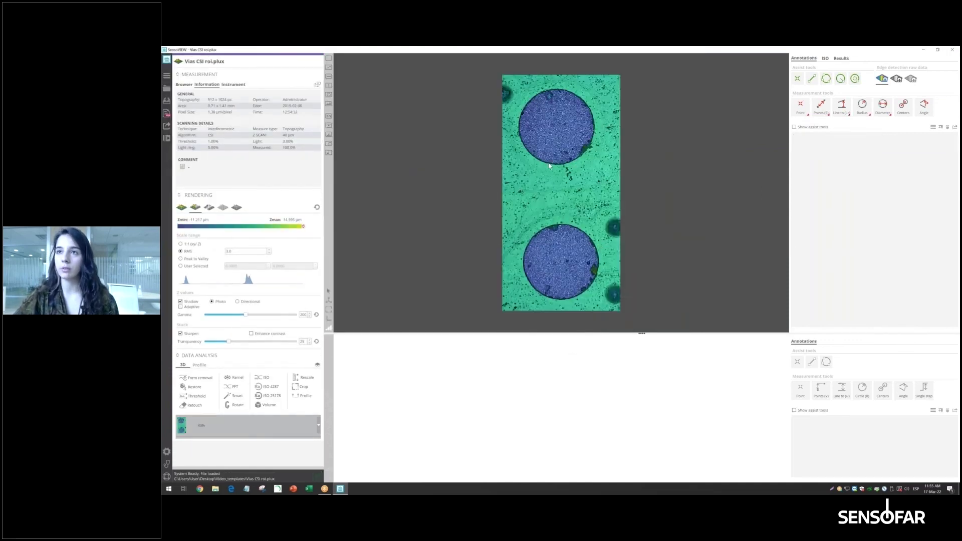
Add a three-point radius measurement on the edge of the upper blue circle
click(862, 106)
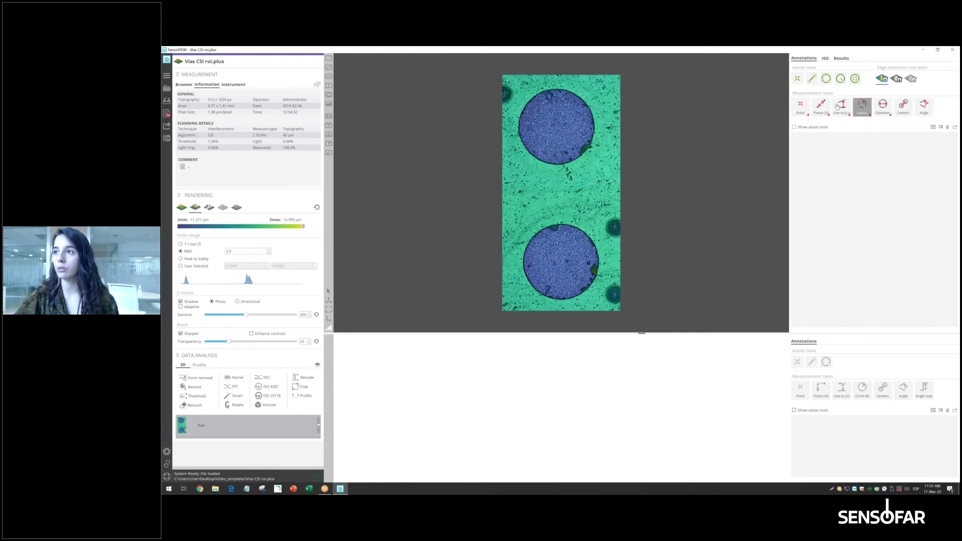
click(570, 91)
click(520, 131)
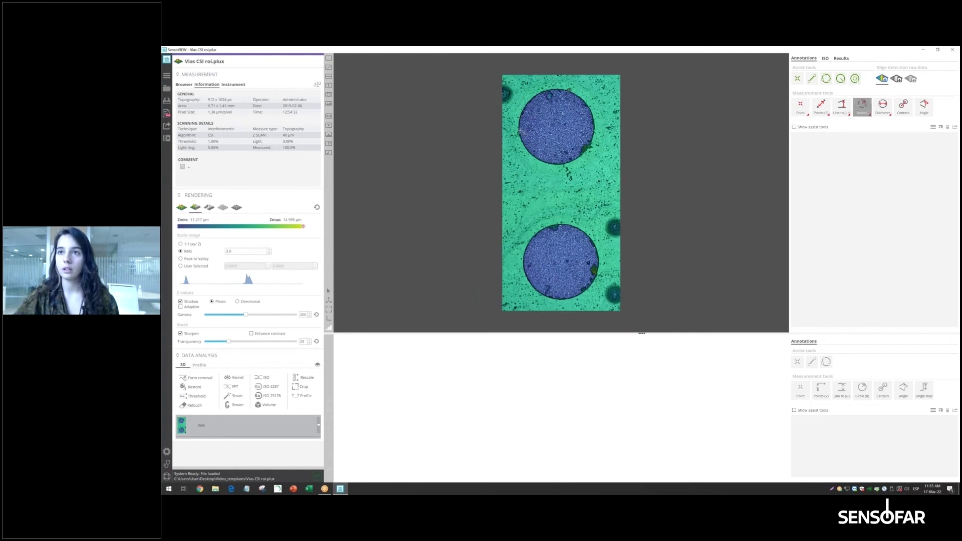
click(556, 163)
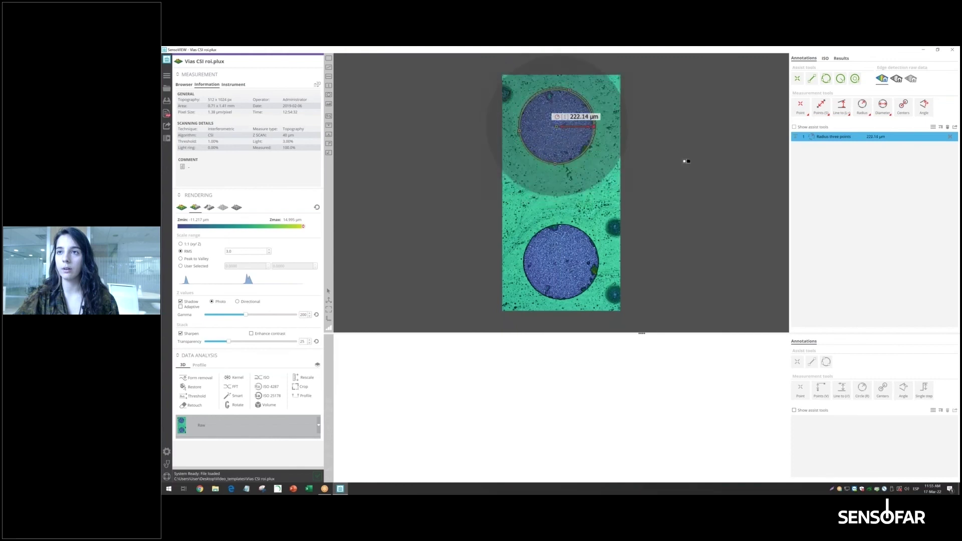
Add a second three-point radius measurement on the edge of the lower blue circle
click(862, 105)
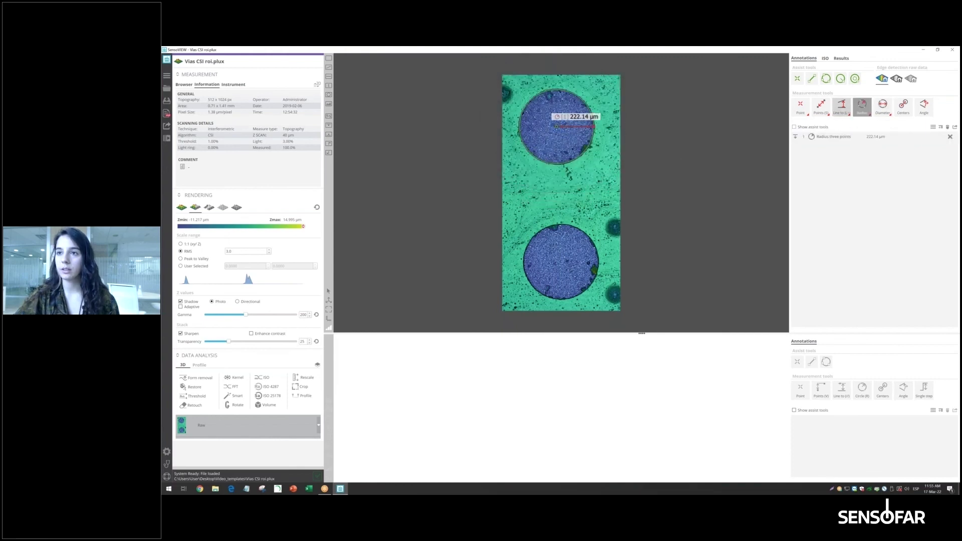
click(545, 296)
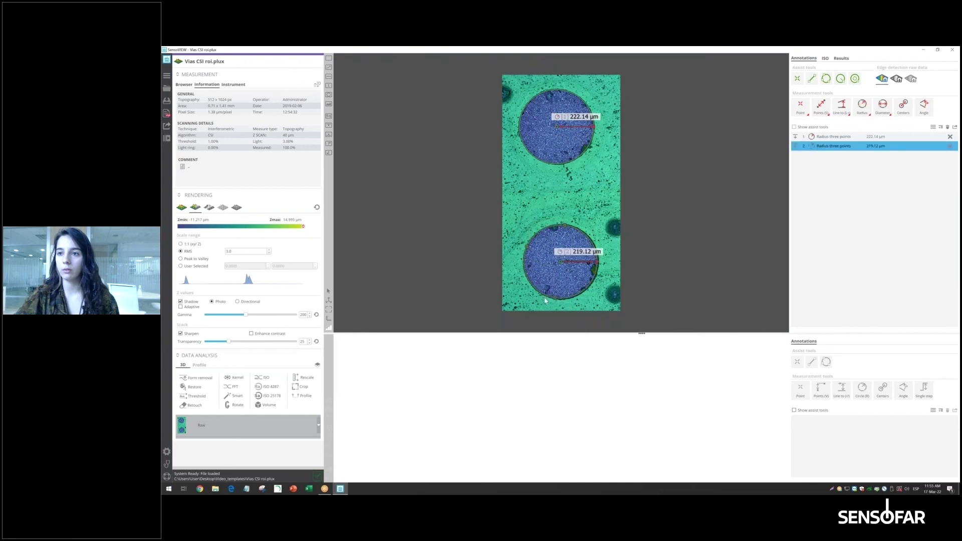
click(698, 268)
Save the two radius measurements as a template named circle in the Video_templates folder
click(167, 138)
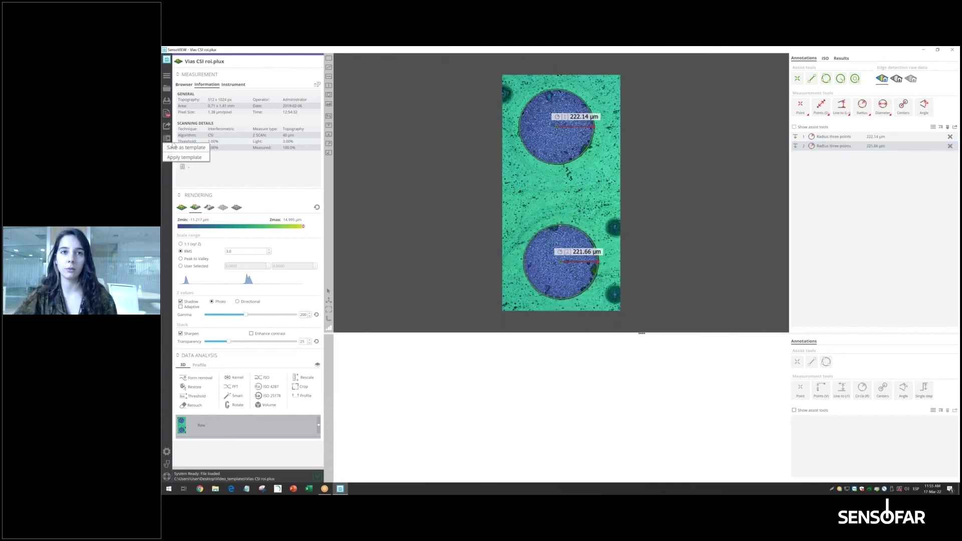
click(185, 147)
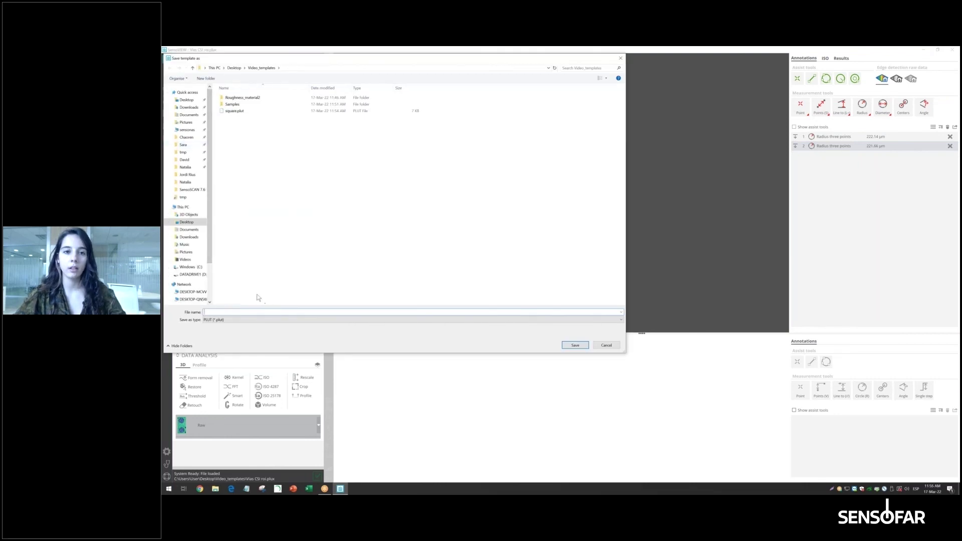
text(circle)
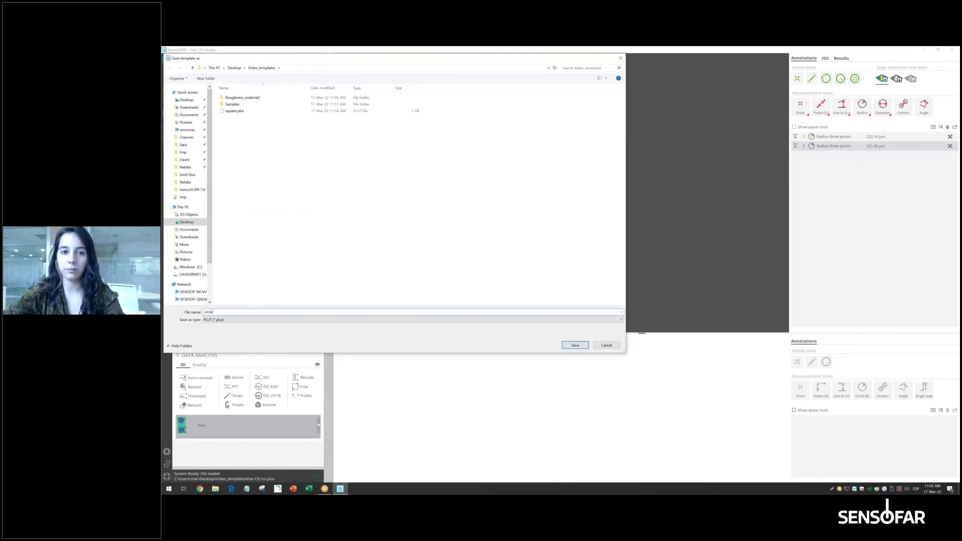
key(Return)
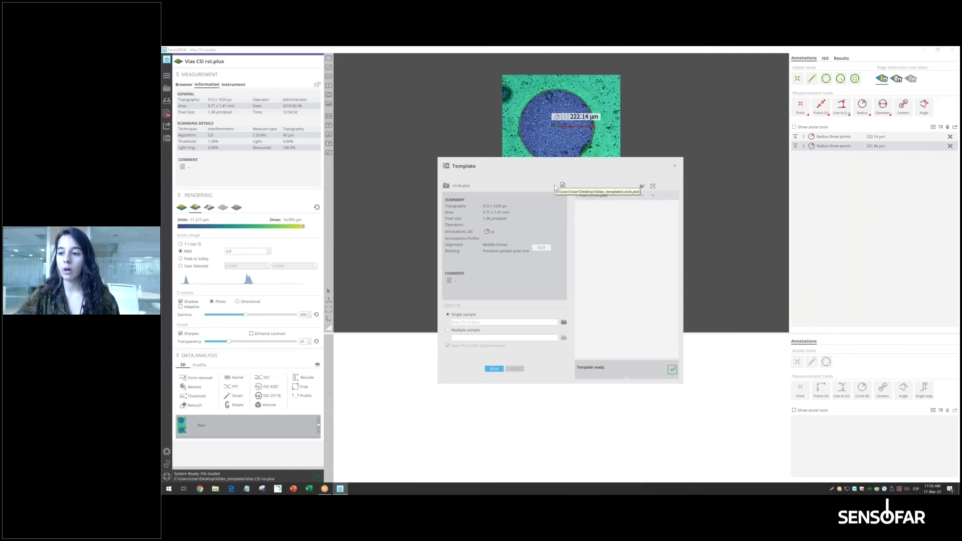
Set the circle template's alignment to Bottom-Left with Preserve template size resizing, and save the settings
click(541, 247)
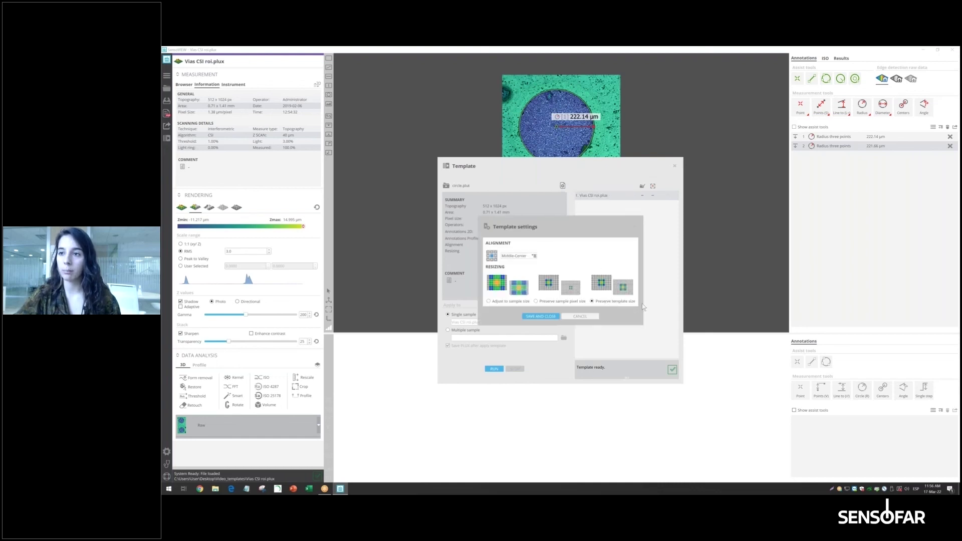
click(526, 255)
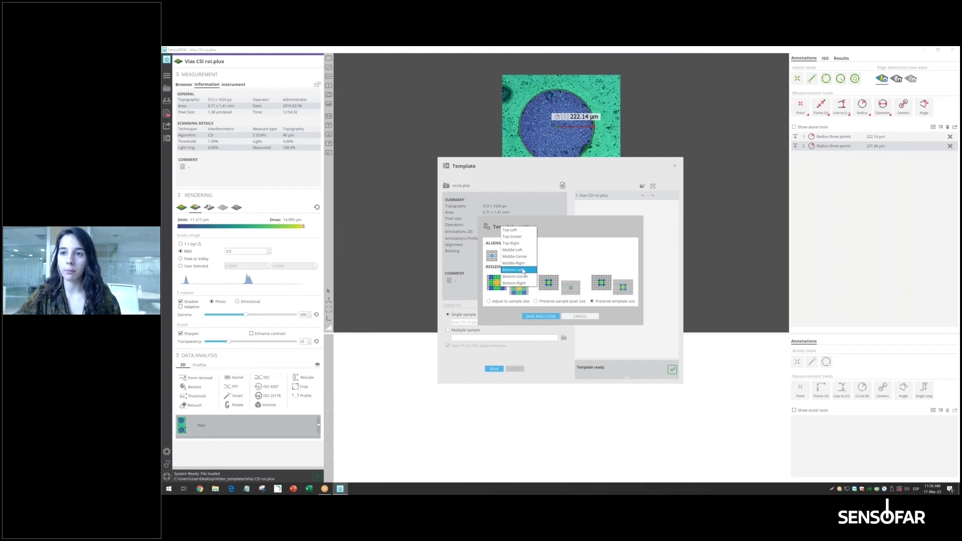
click(519, 269)
click(543, 318)
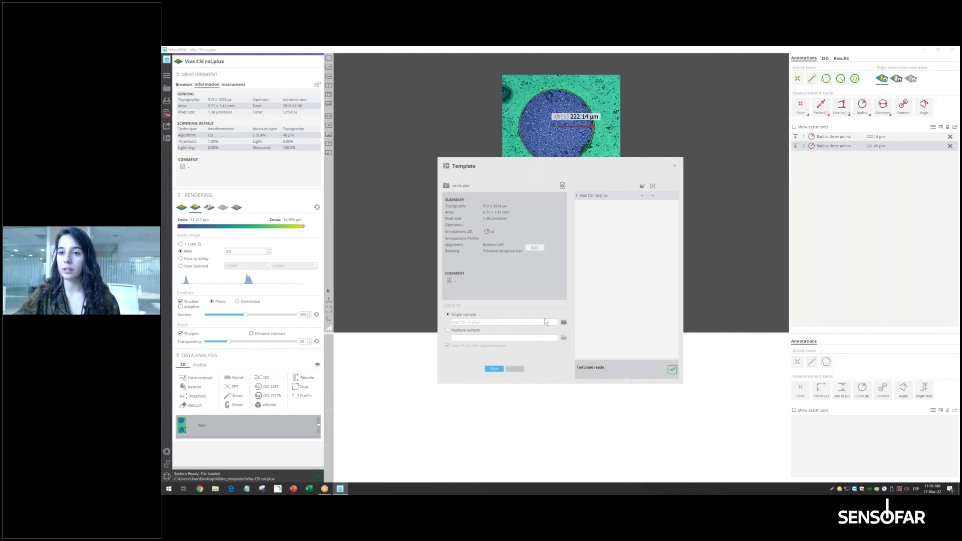
Choose Vias CSI 10X.plux from the Video_templates folder as the single sample and run the circle template on it
click(564, 323)
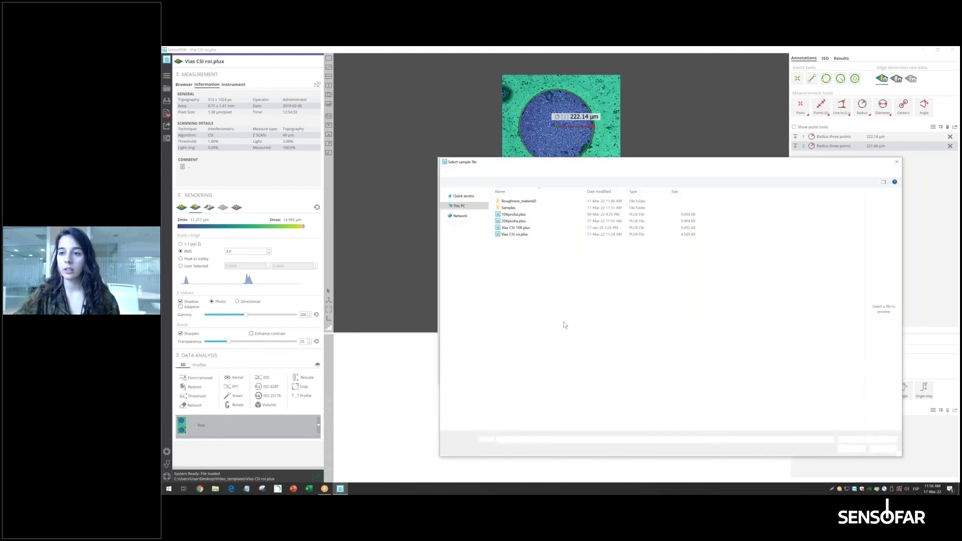
click(516, 228)
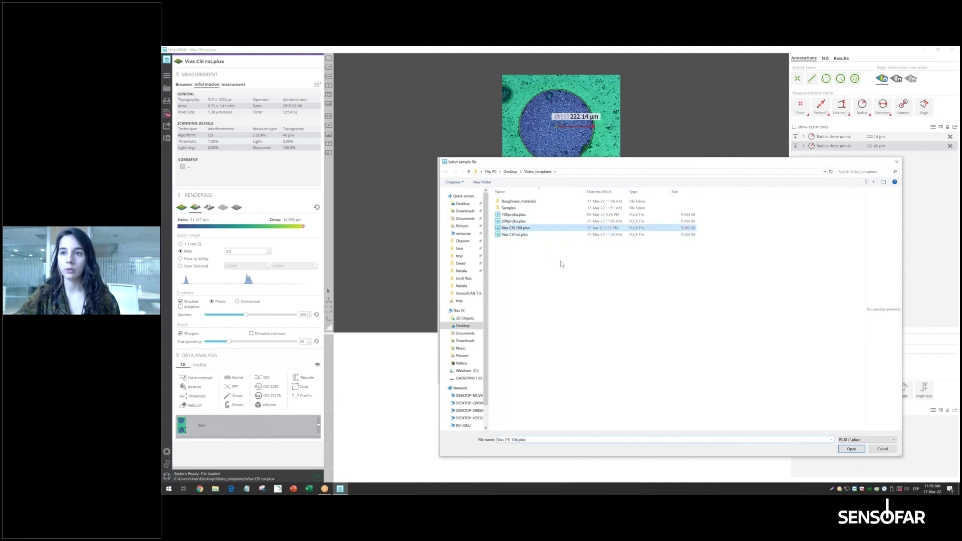
click(851, 449)
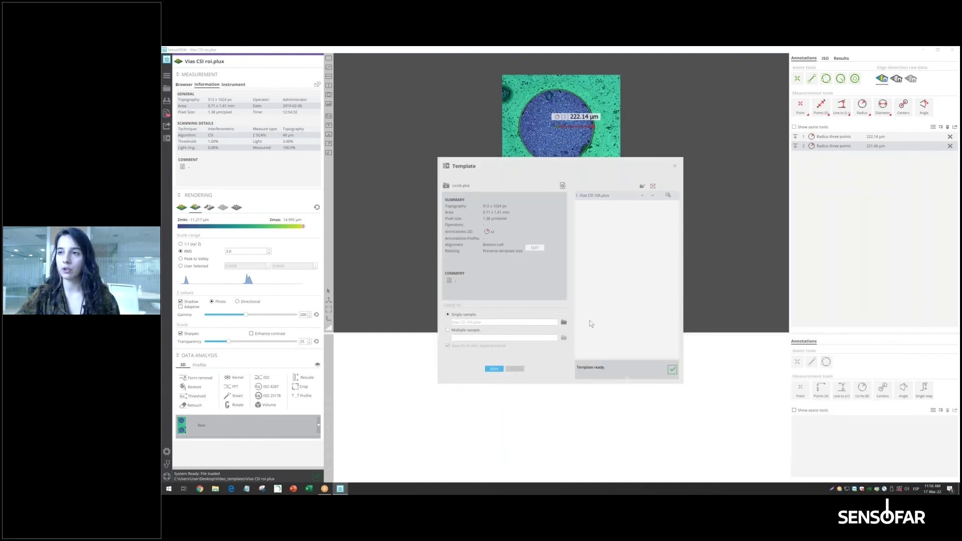
click(494, 369)
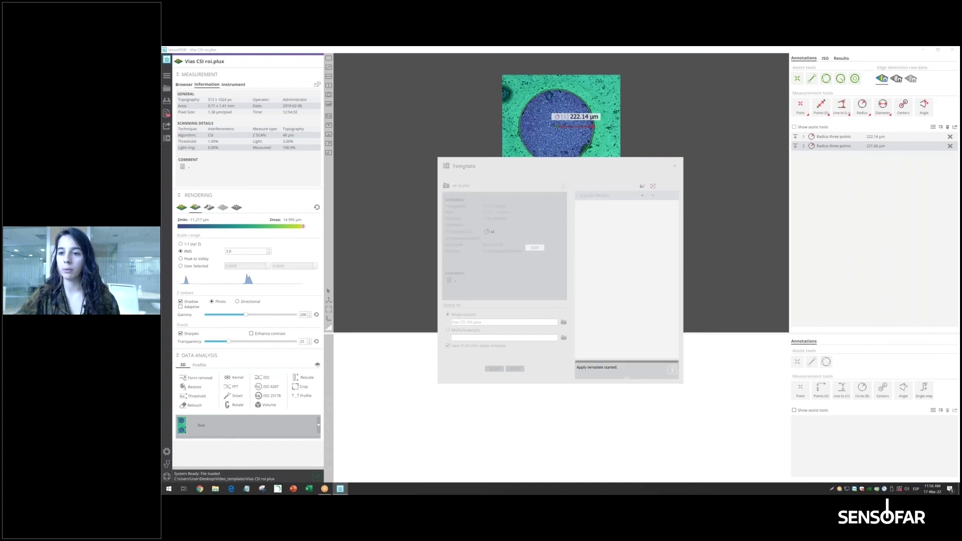
Open the processed Vias CSI 10X.plux in a new SensoVIEW instance and examine where the two radius measurements fall on the circles
click(668, 195)
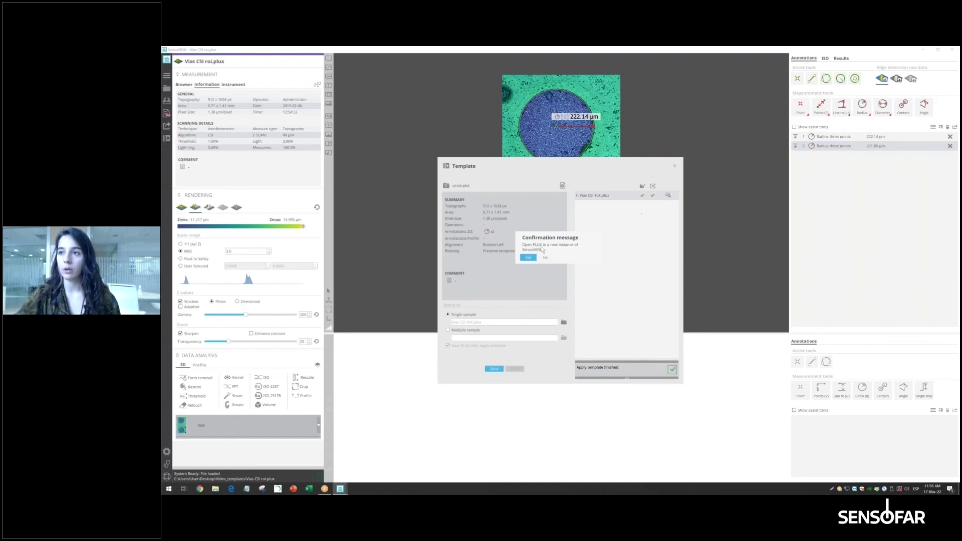
click(528, 258)
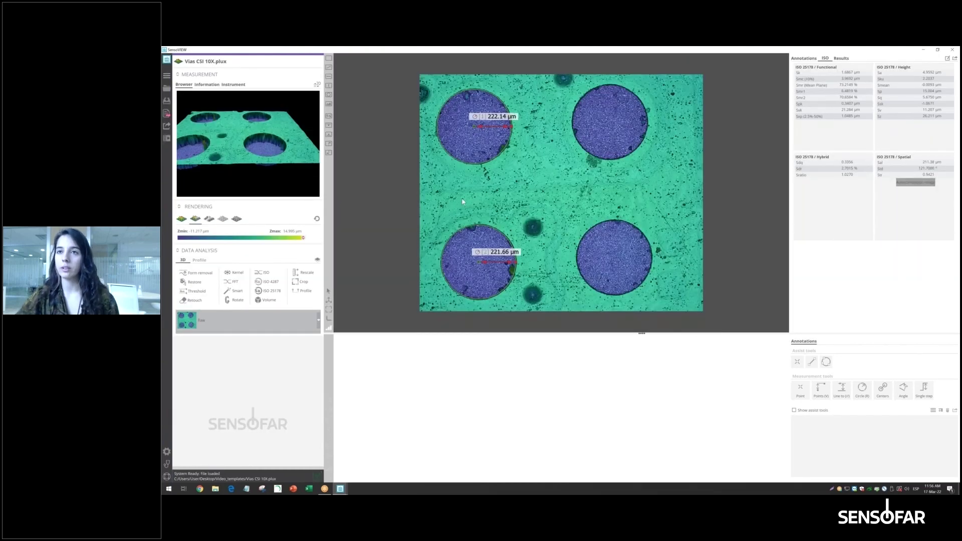
click(474, 126)
click(486, 232)
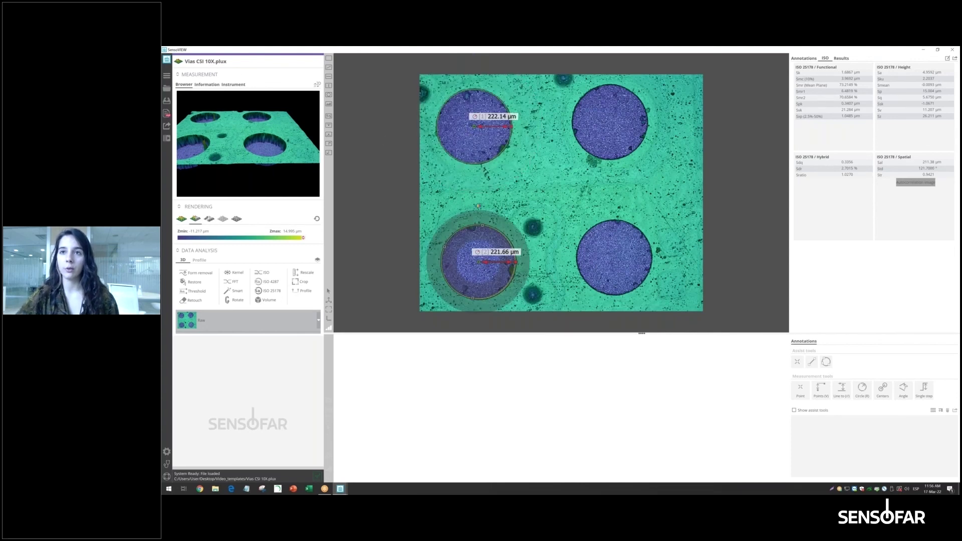
click(438, 141)
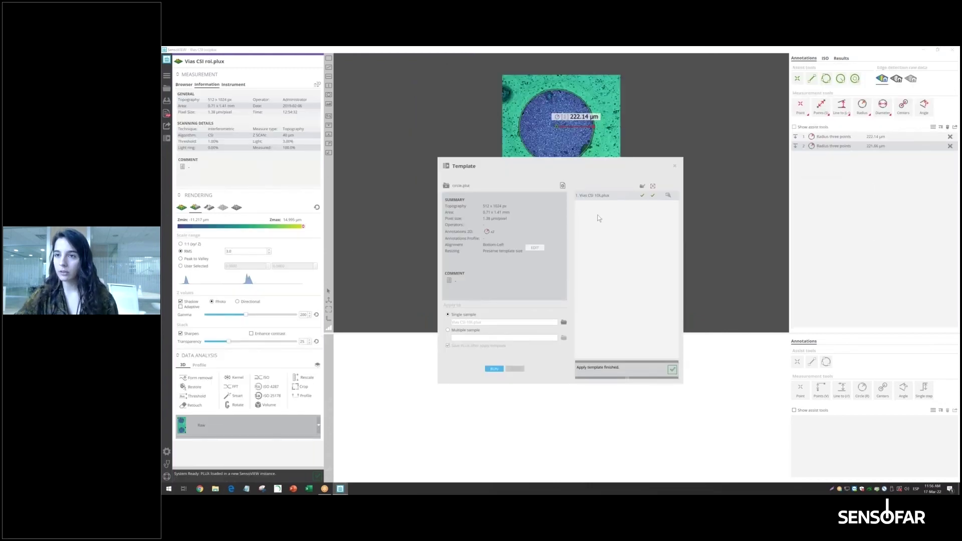
Reopen the circle template's alignment and resizing settings
click(535, 248)
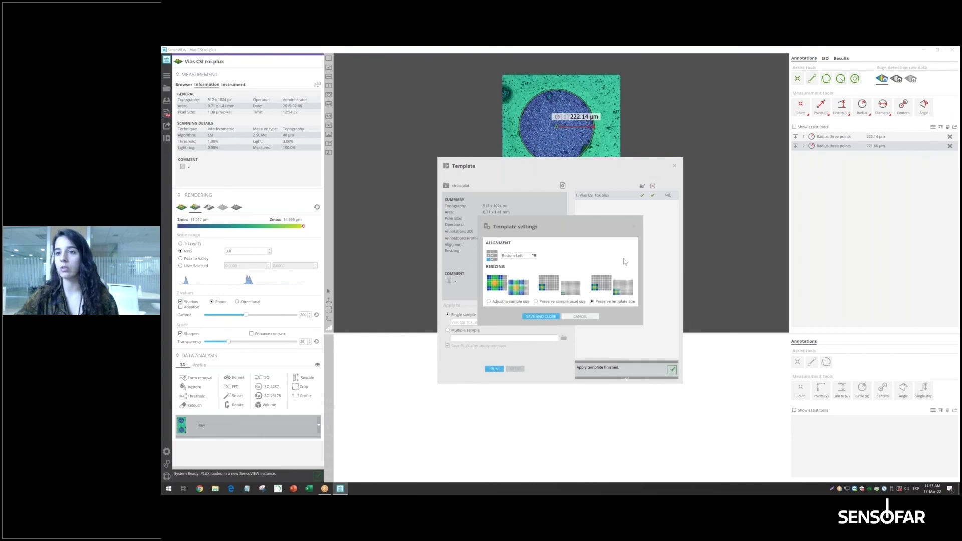